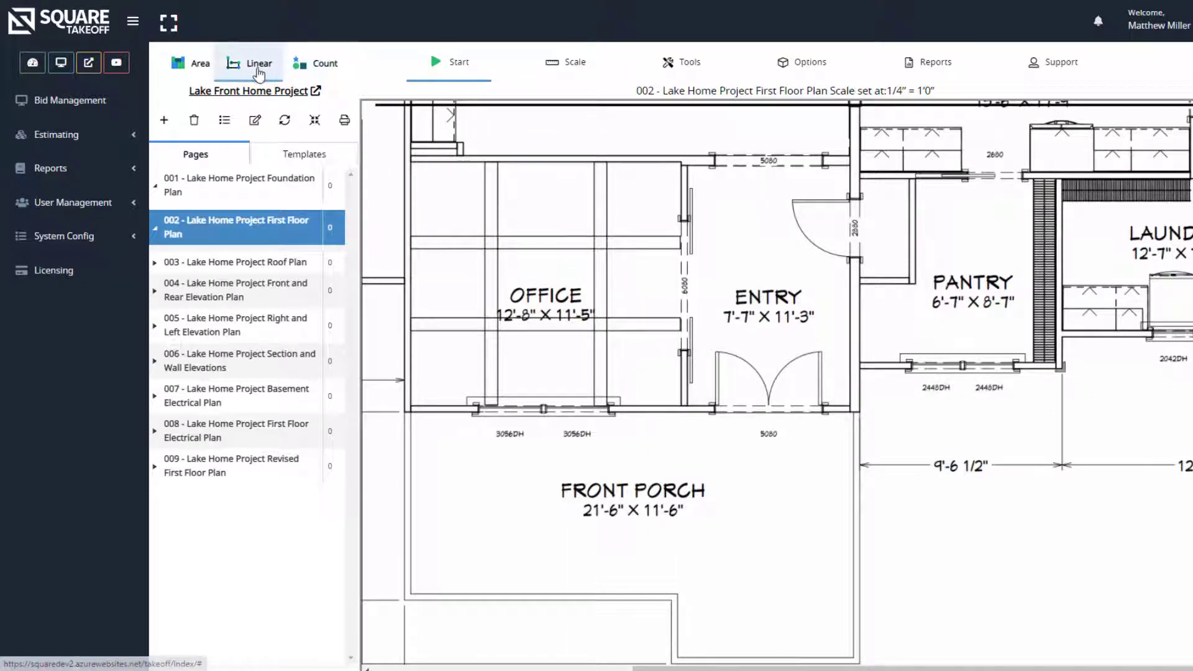
Create an Ext Wall Standard Linear measurement: width 4, Crimson, 2.25 per LF, transparency 7
{"action": "left_click", "coordinate": [255, 73]}
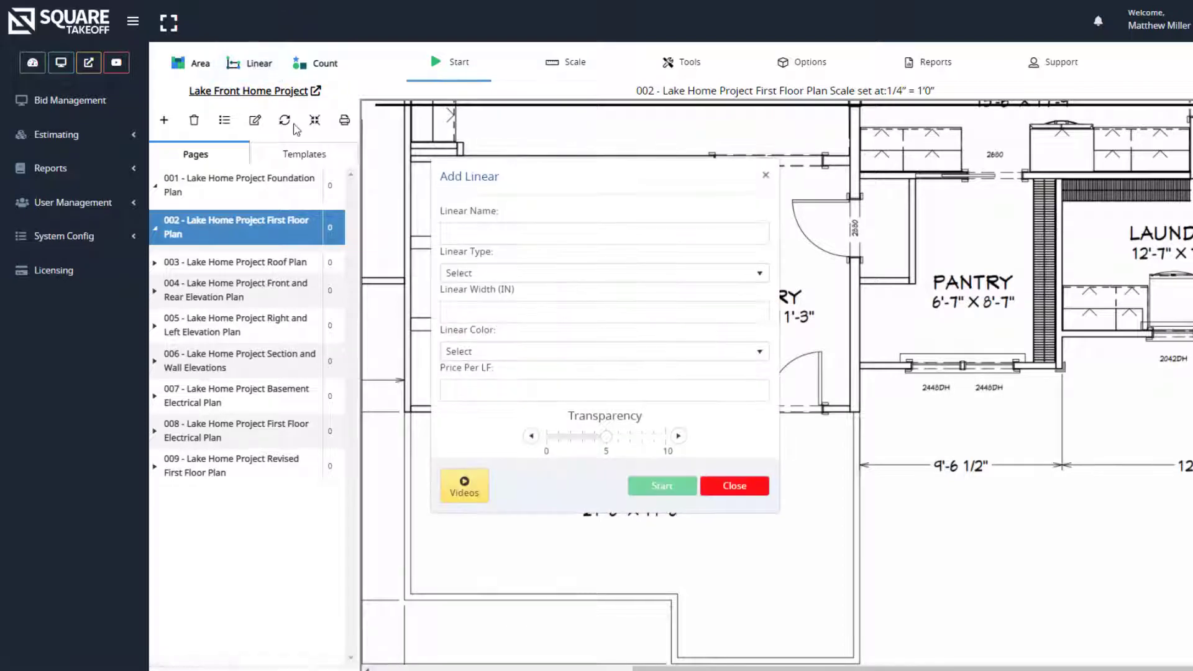
{"action": "left_click", "coordinate": [503, 228]}
{"action": "type", "text": "E"}
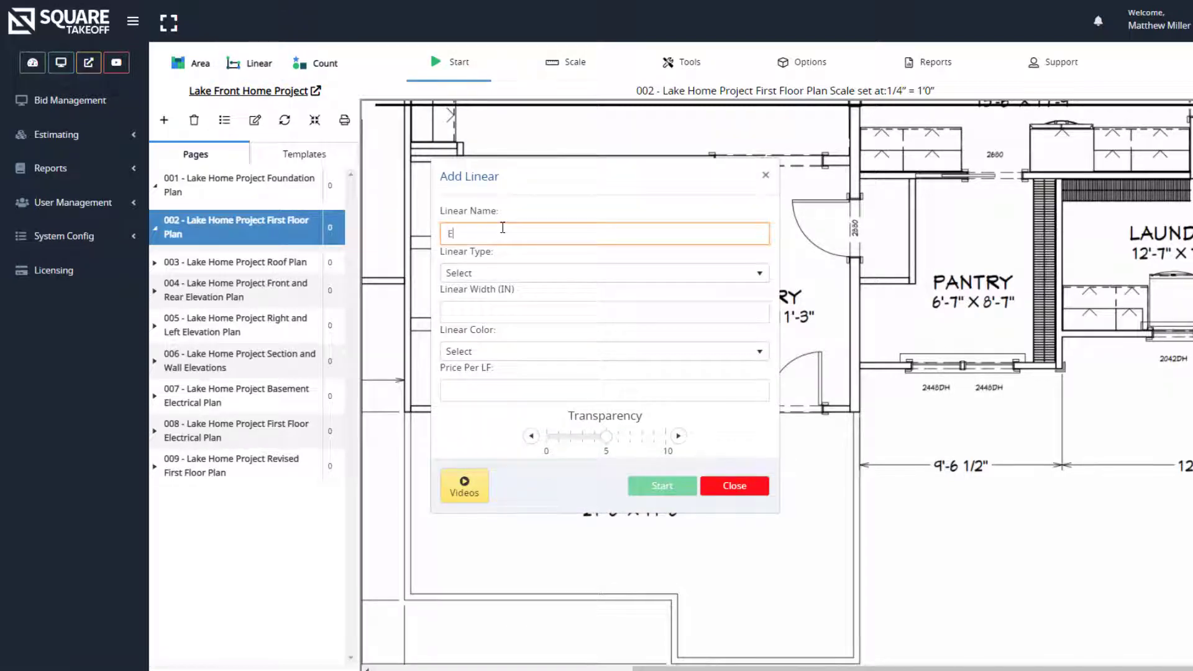
{"action": "type", "text": "xt Wall"}
{"action": "left_click", "coordinate": [590, 274]}
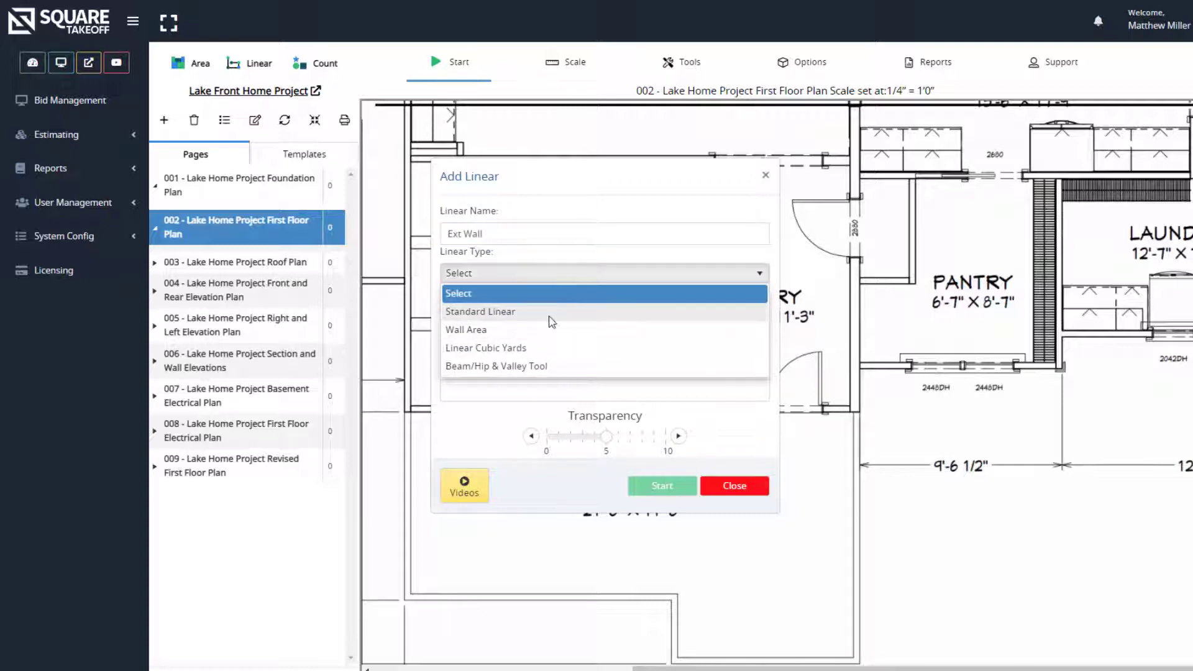
{"action": "left_click", "coordinate": [550, 312]}
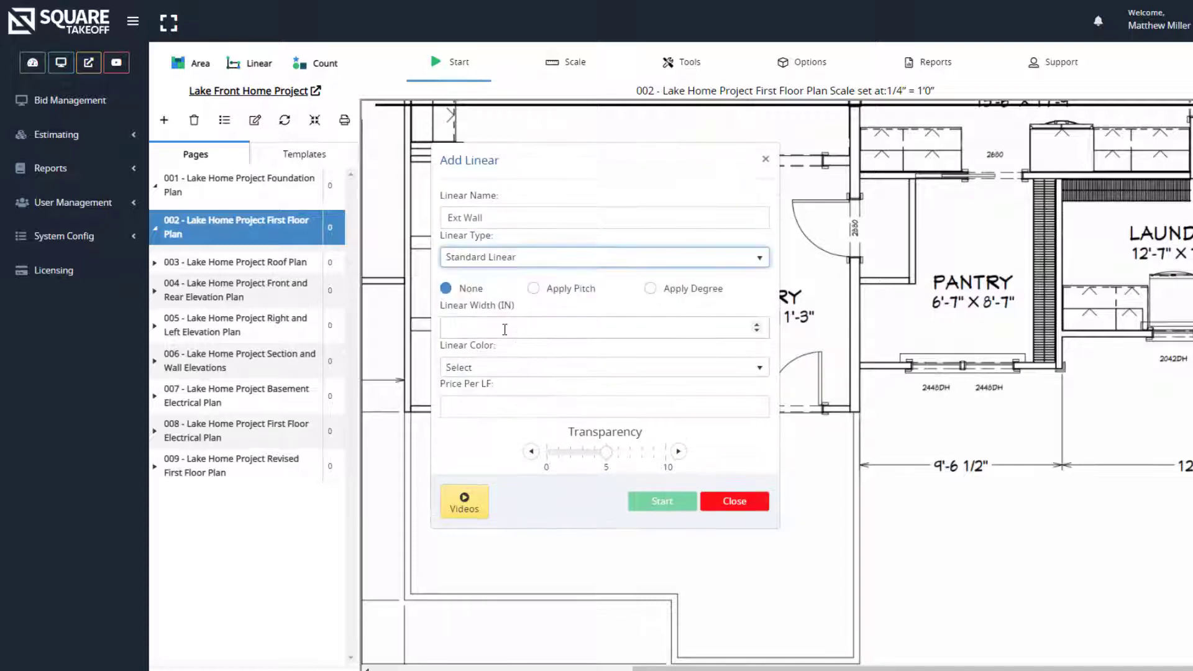
{"action": "left_click", "coordinate": [527, 326]}
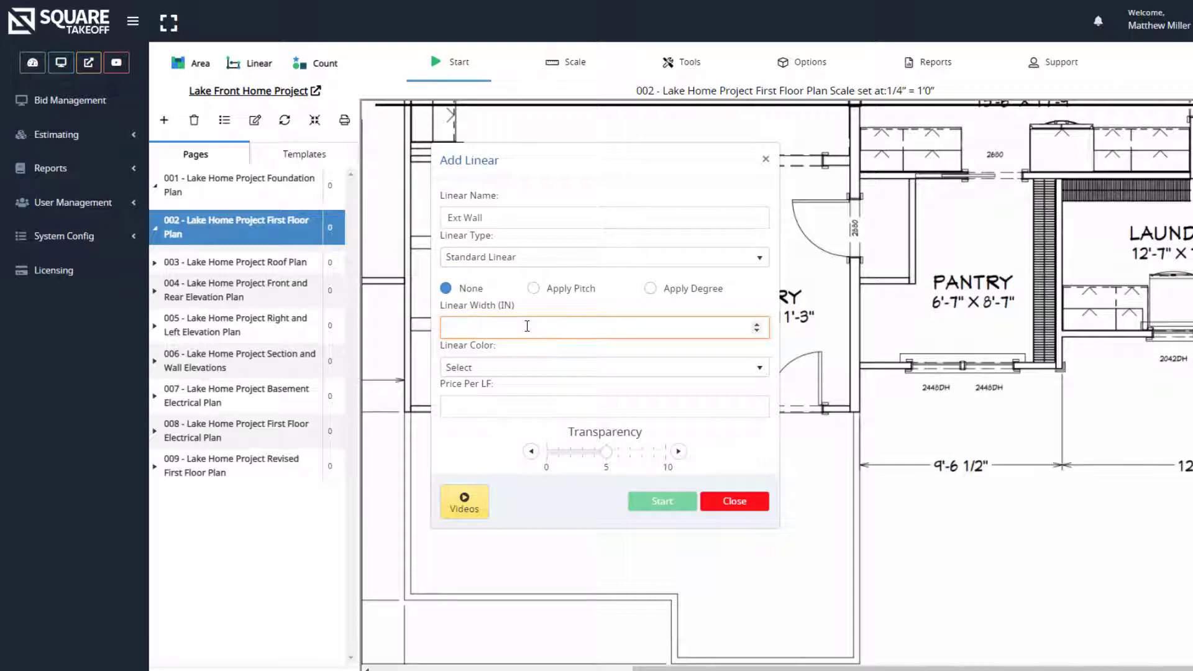
{"action": "left_click", "coordinate": [683, 370]}
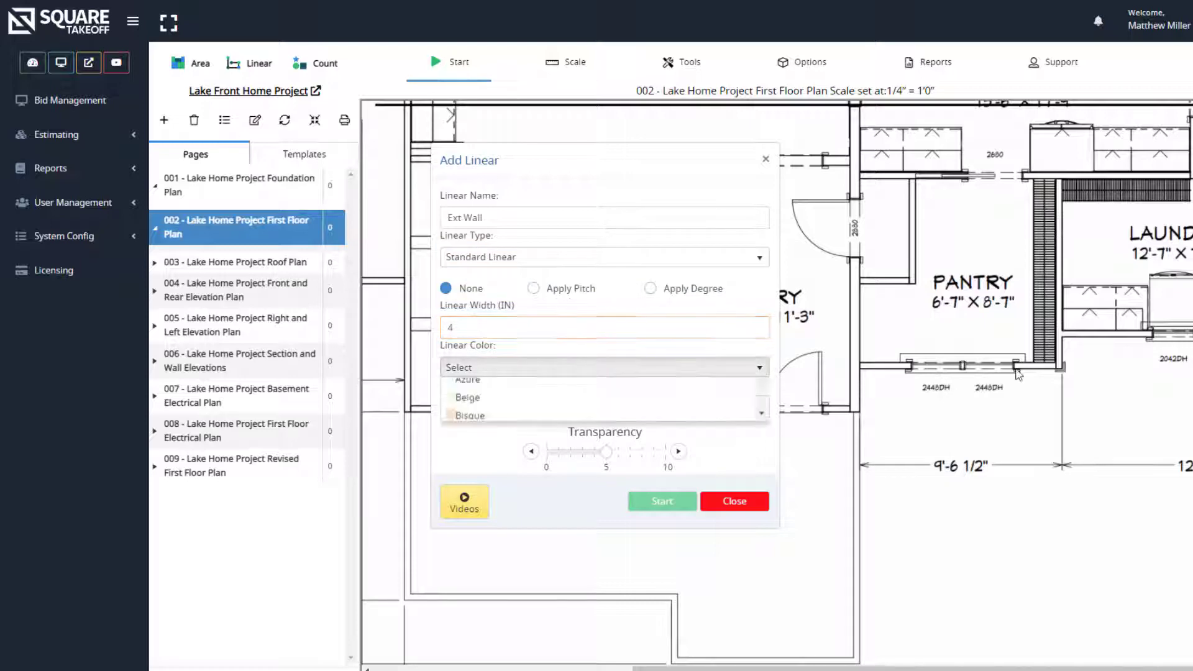
{"action": "scroll", "coordinate": [508, 482], "scroll_direction": "down", "scroll_amount": 3}
{"action": "left_click", "coordinate": [492, 474]}
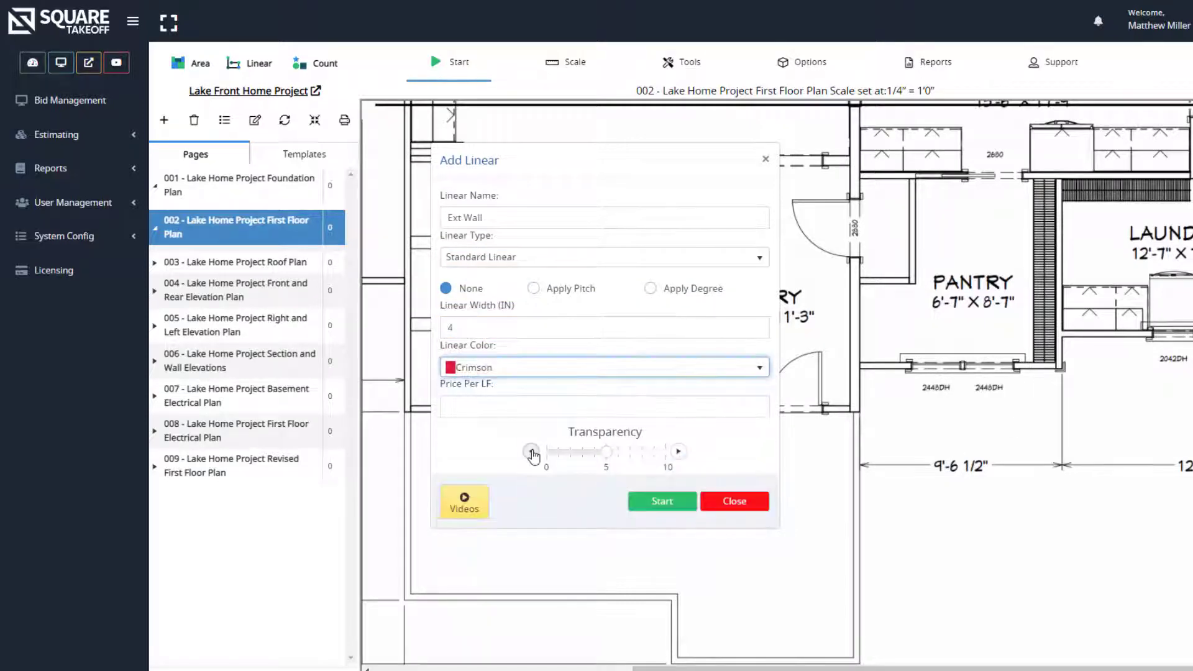
{"action": "left_click", "coordinate": [491, 408]}
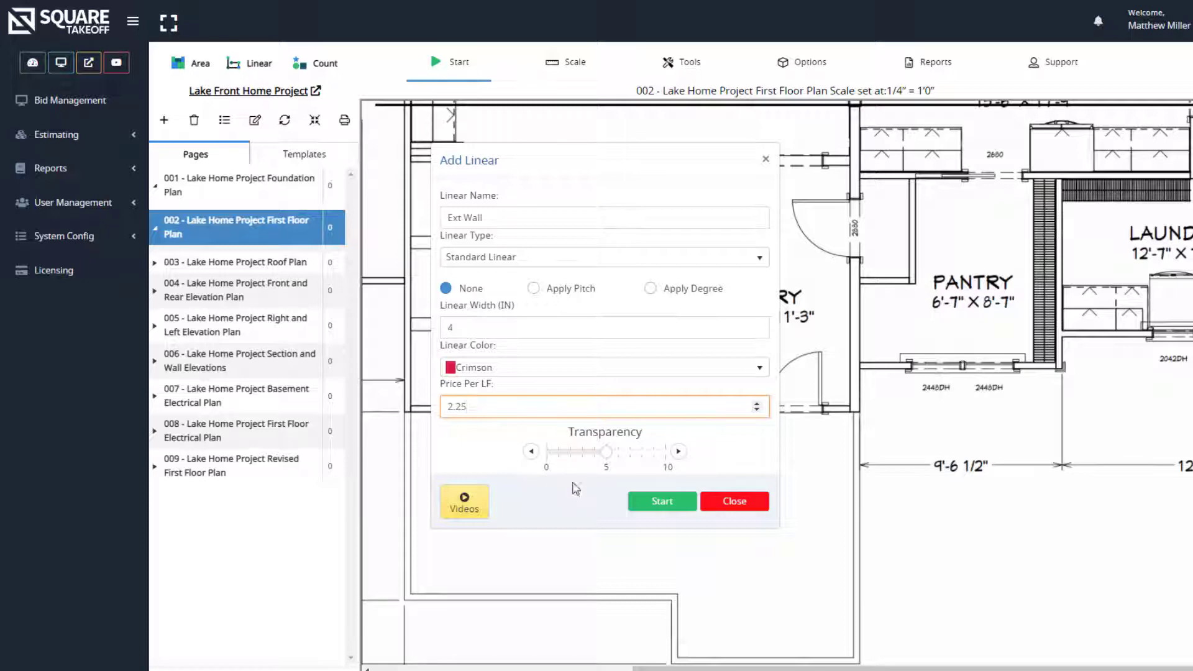
{"action": "left_click", "coordinate": [635, 458]}
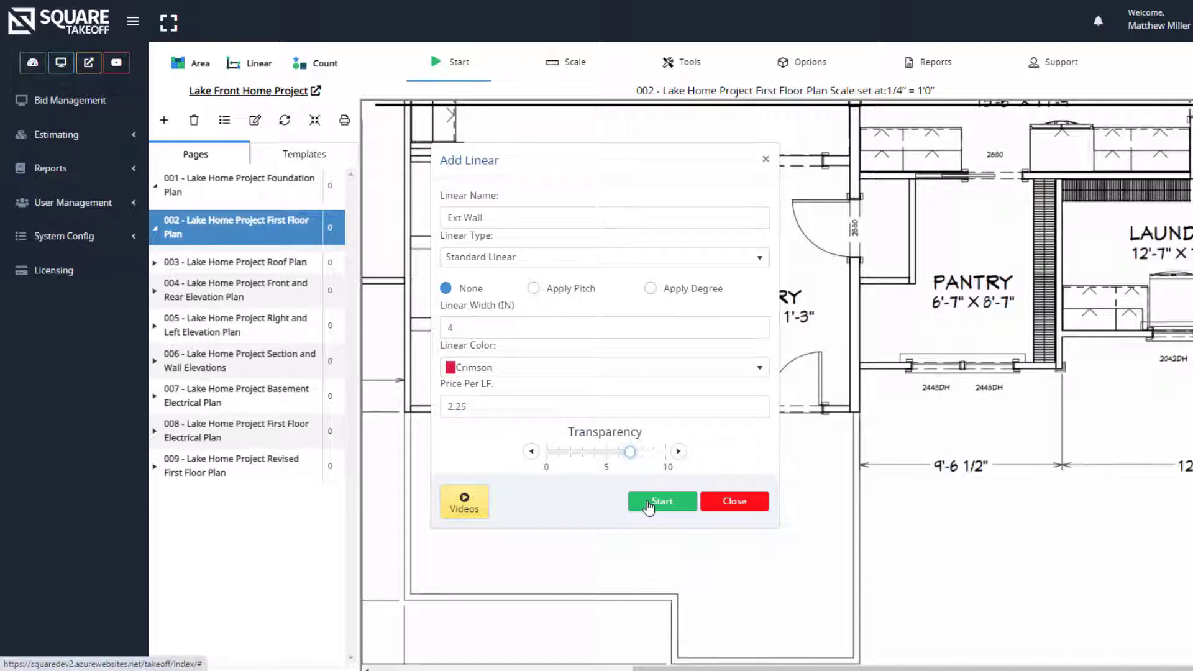
Start the Ext Wall line at the entry corner with Ortho on and trace along the office wall
{"action": "left_click", "coordinate": [648, 504]}
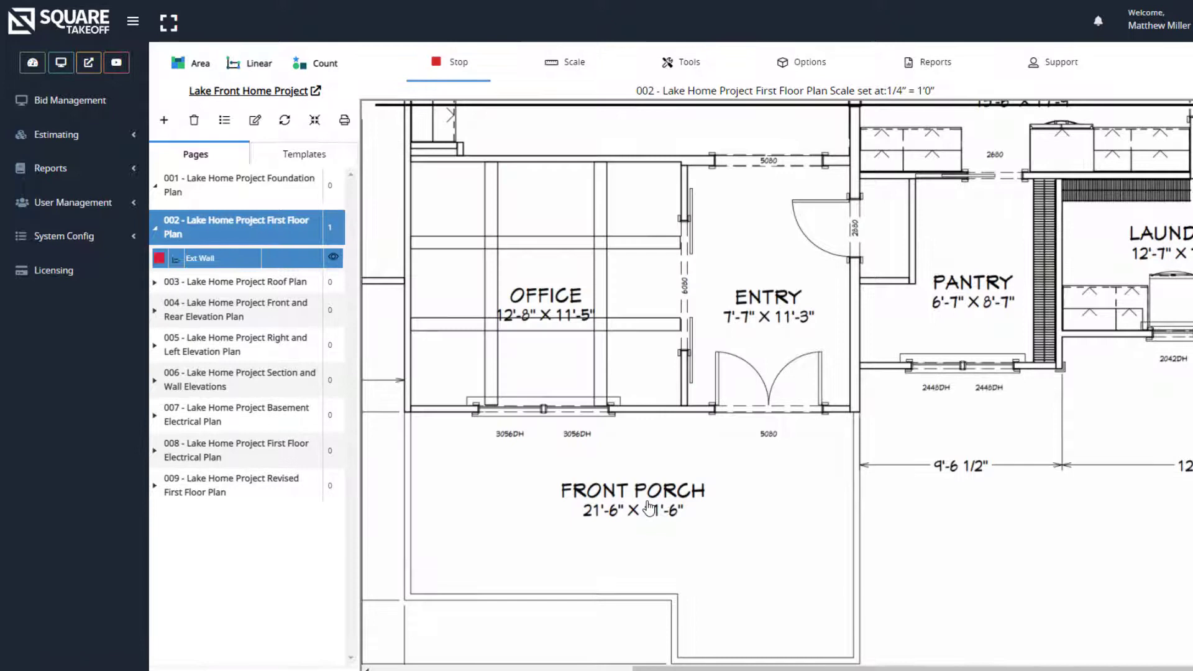
{"action": "left_click", "coordinate": [951, 395]}
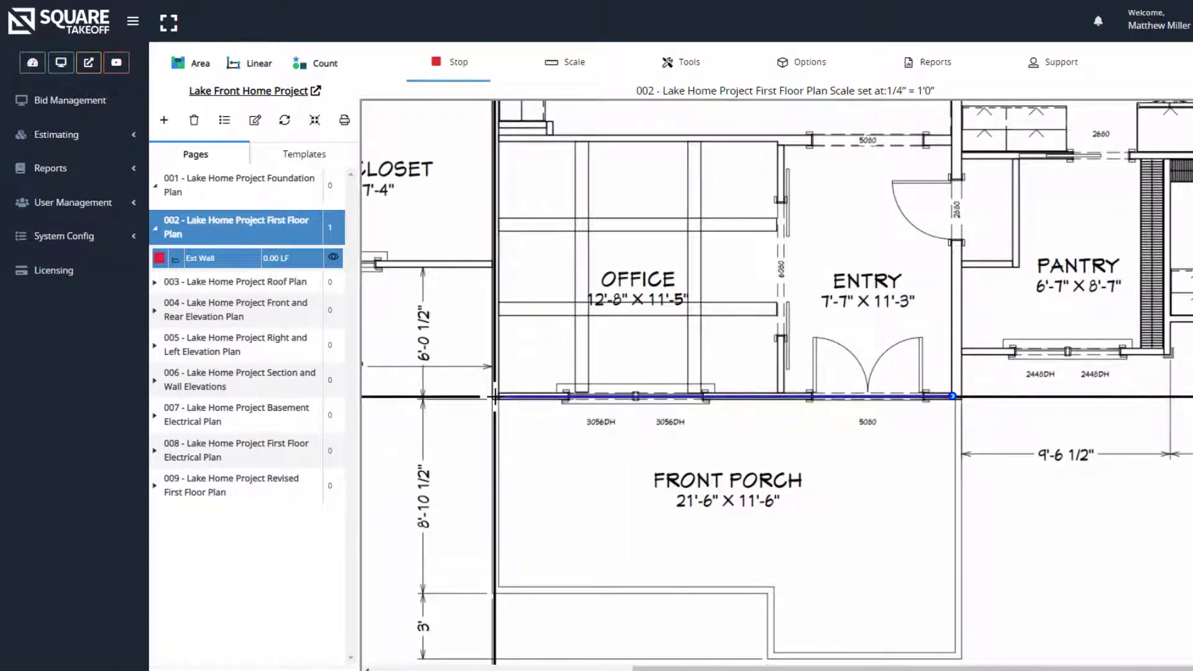
{"action": "mouse_move", "coordinate": [820, 74]}
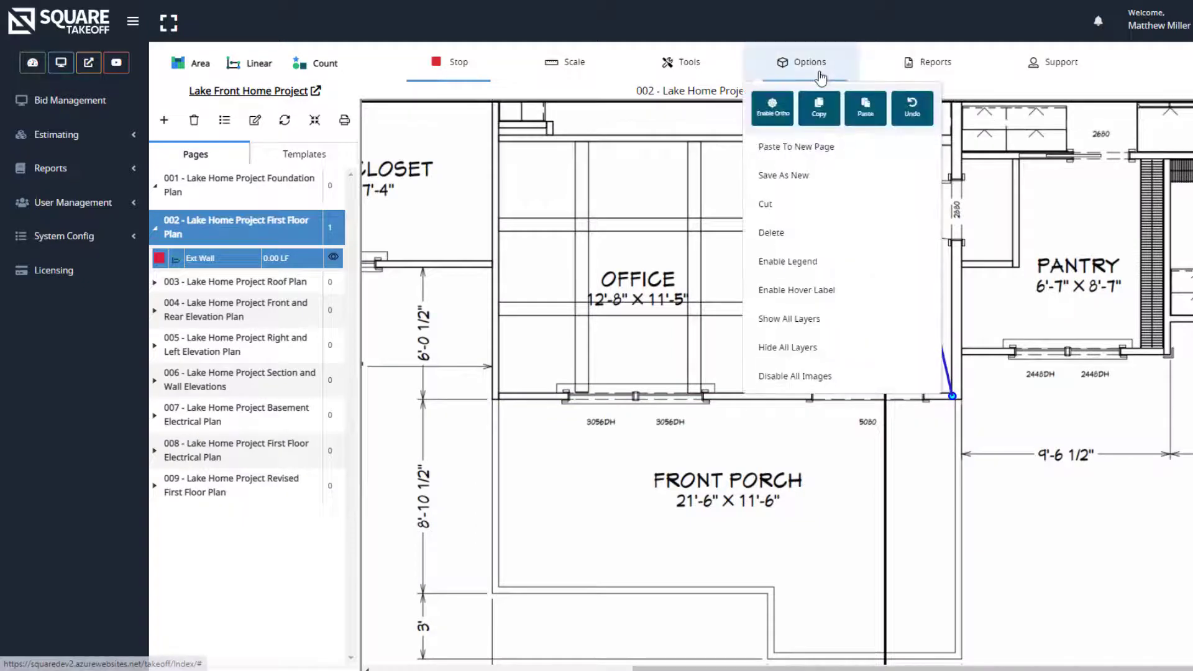
{"action": "left_click", "coordinate": [770, 121]}
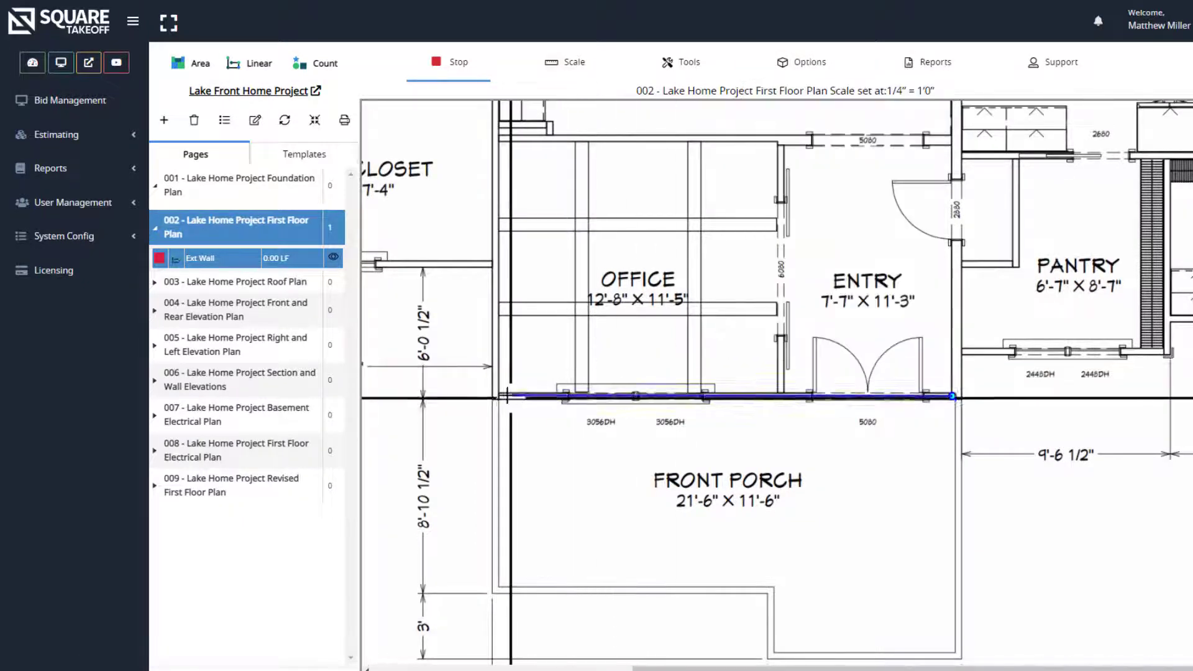
{"action": "left_click", "coordinate": [496, 395]}
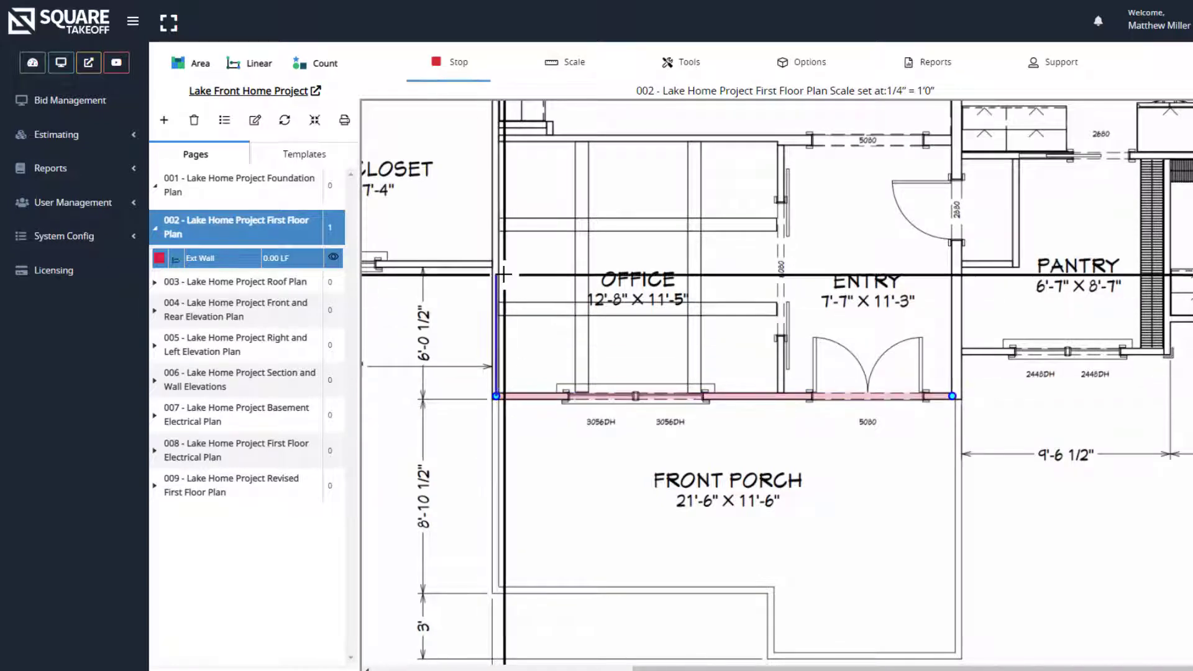
{"action": "left_click", "coordinate": [496, 263]}
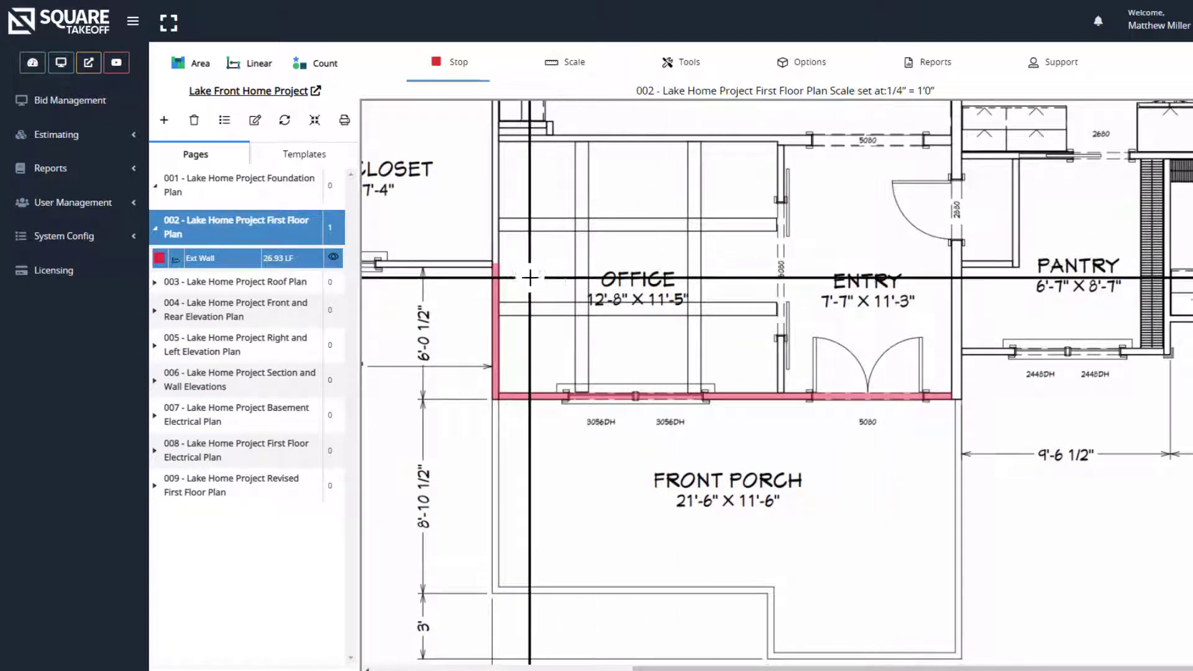
{"action": "left_click_drag", "start_coordinate": [491, 264], "coordinate": [713, 258]}
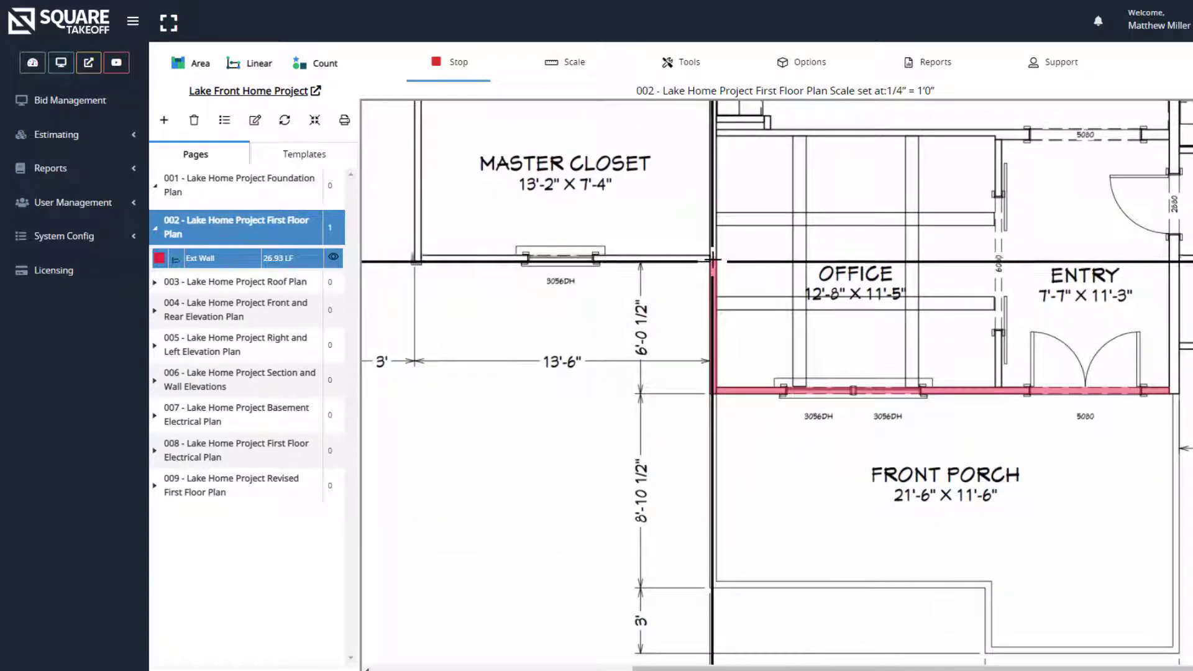
Trace the exterior wall around the master closet, custom shower and master bedroom's top corners
{"action": "left_click", "coordinate": [418, 260]}
{"action": "left_click_drag", "start_coordinate": [417, 259], "coordinate": [558, 664]}
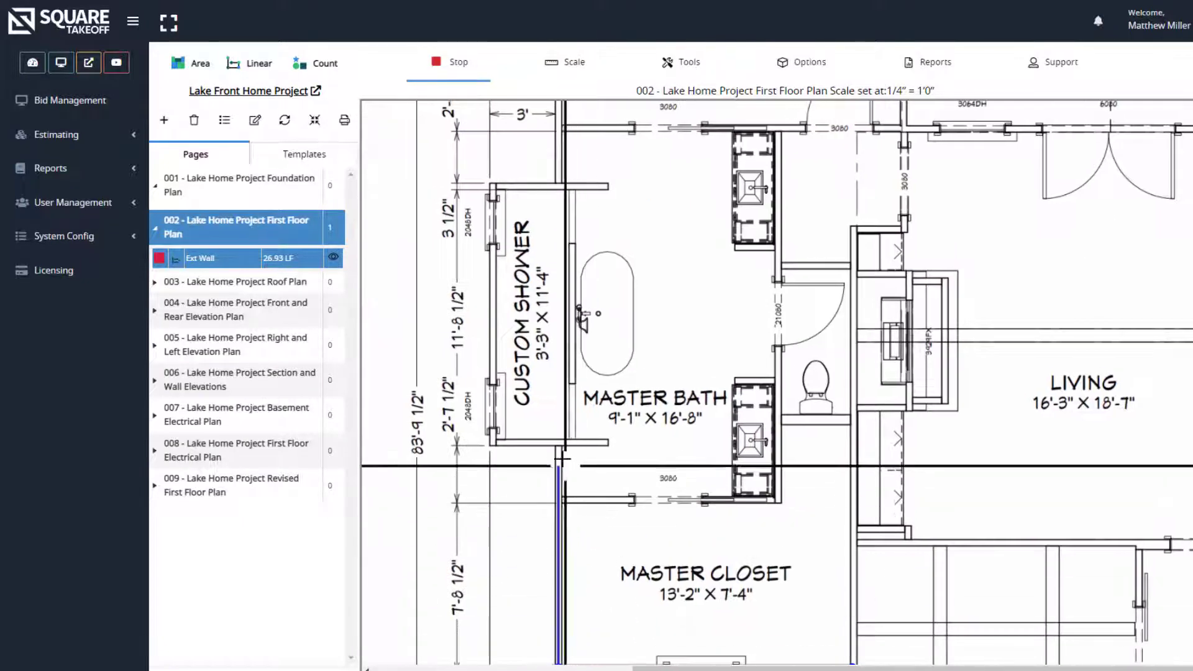
{"action": "left_click", "coordinate": [557, 443]}
{"action": "left_click", "coordinate": [492, 443]}
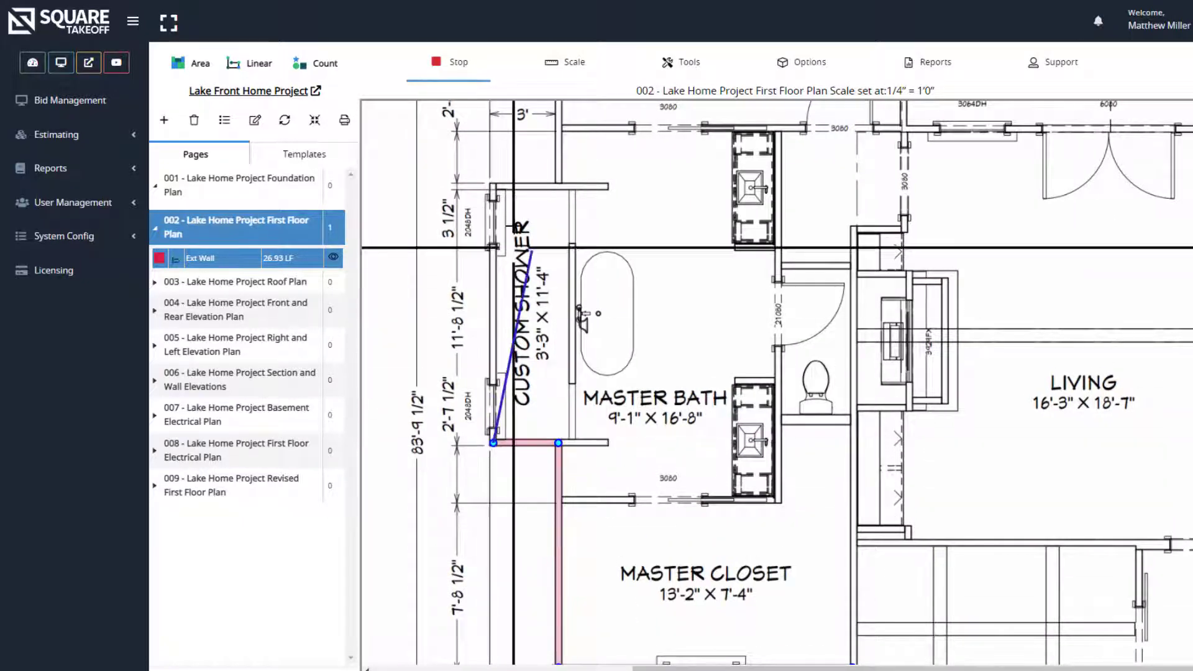
{"action": "left_click", "coordinate": [493, 186]}
{"action": "left_click", "coordinate": [559, 186]}
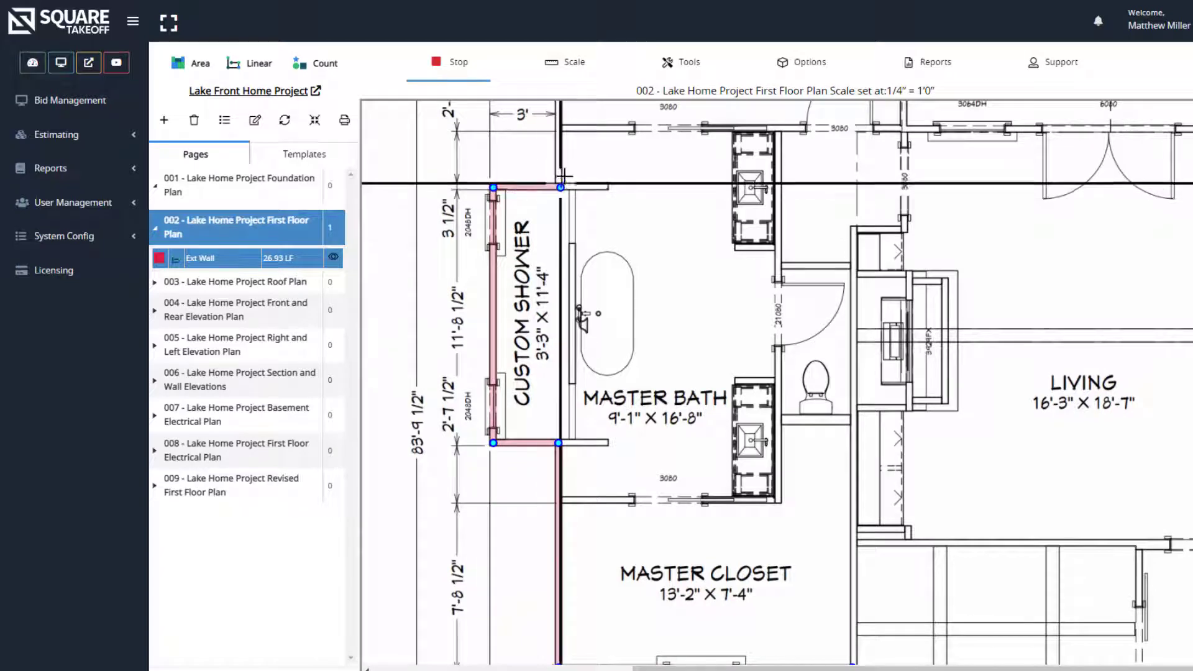
{"action": "left_click", "coordinate": [587, 112]}
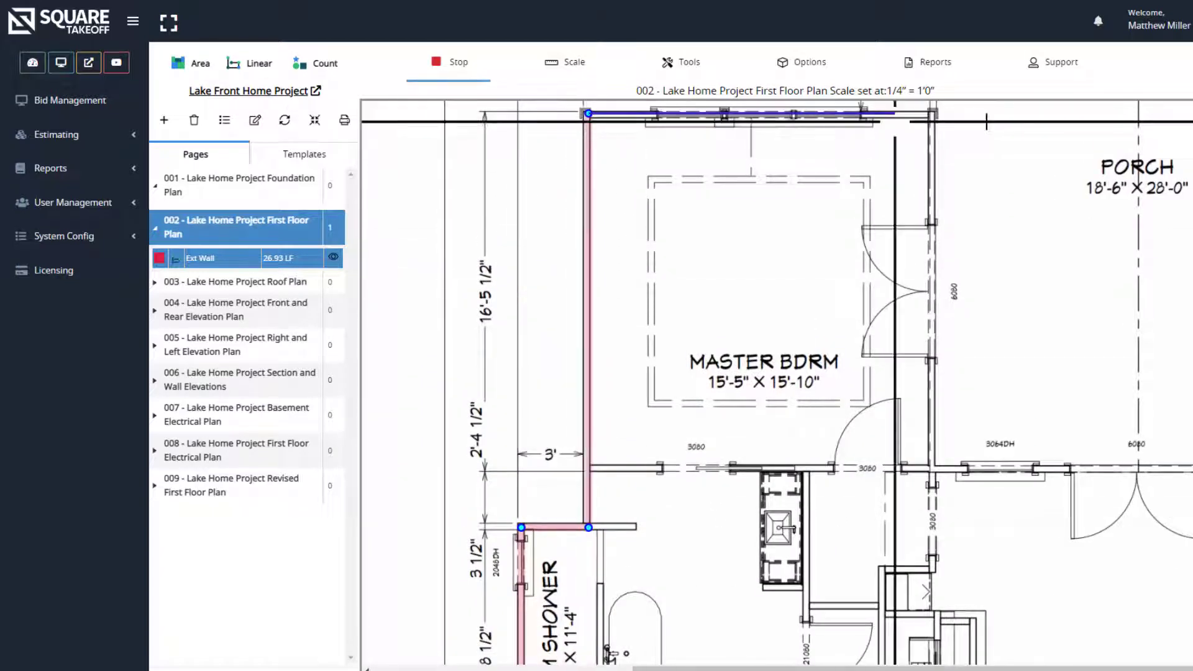
{"action": "left_click", "coordinate": [933, 114]}
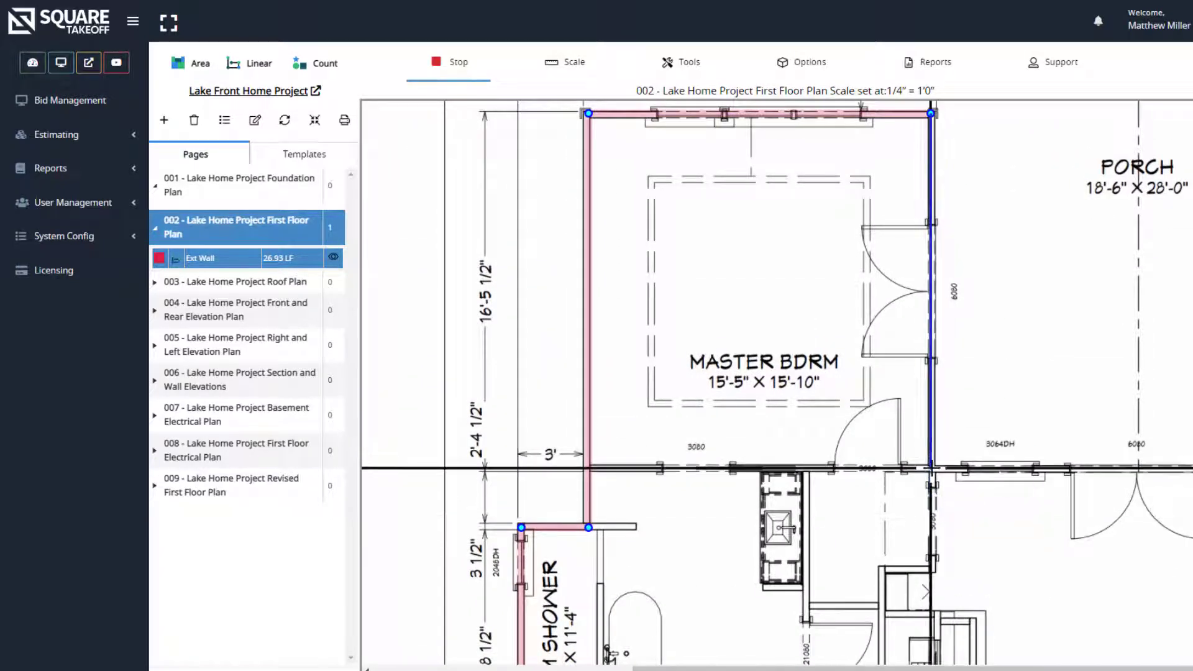
Continue the exterior line around the porch, dining room, Family room and Bedroom 2
{"action": "left_click", "coordinate": [931, 468]}
{"action": "left_click", "coordinate": [952, 471]}
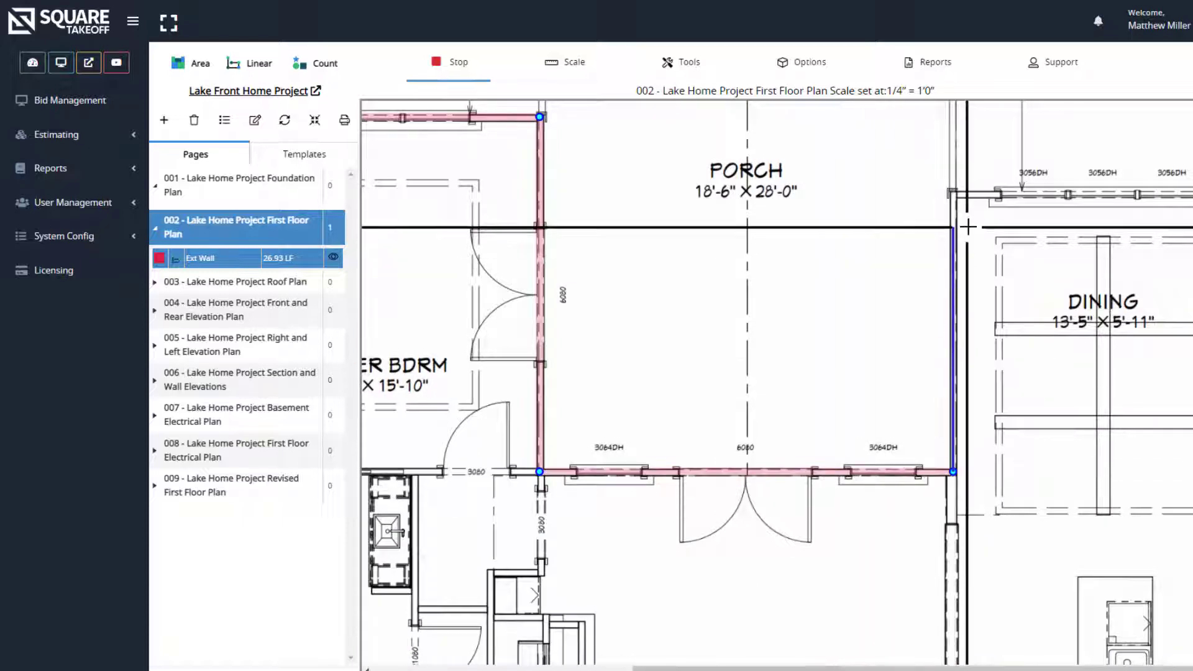
{"action": "left_click", "coordinate": [952, 195]}
{"action": "left_click", "coordinate": [853, 239]}
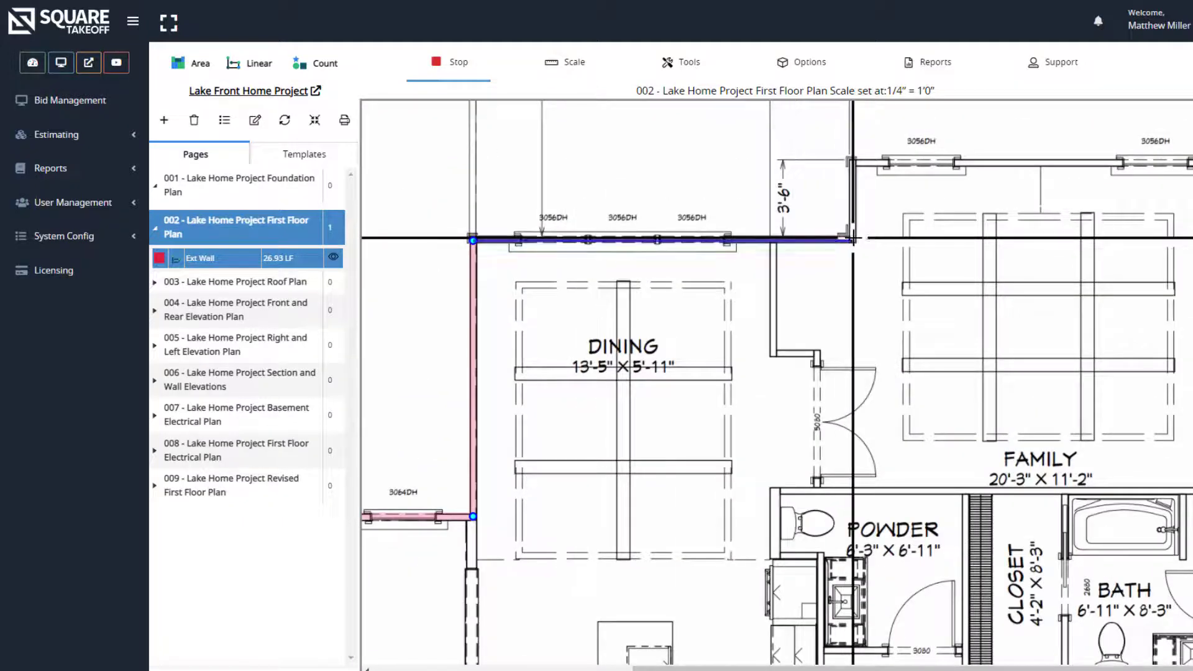
{"action": "left_click", "coordinate": [852, 161]}
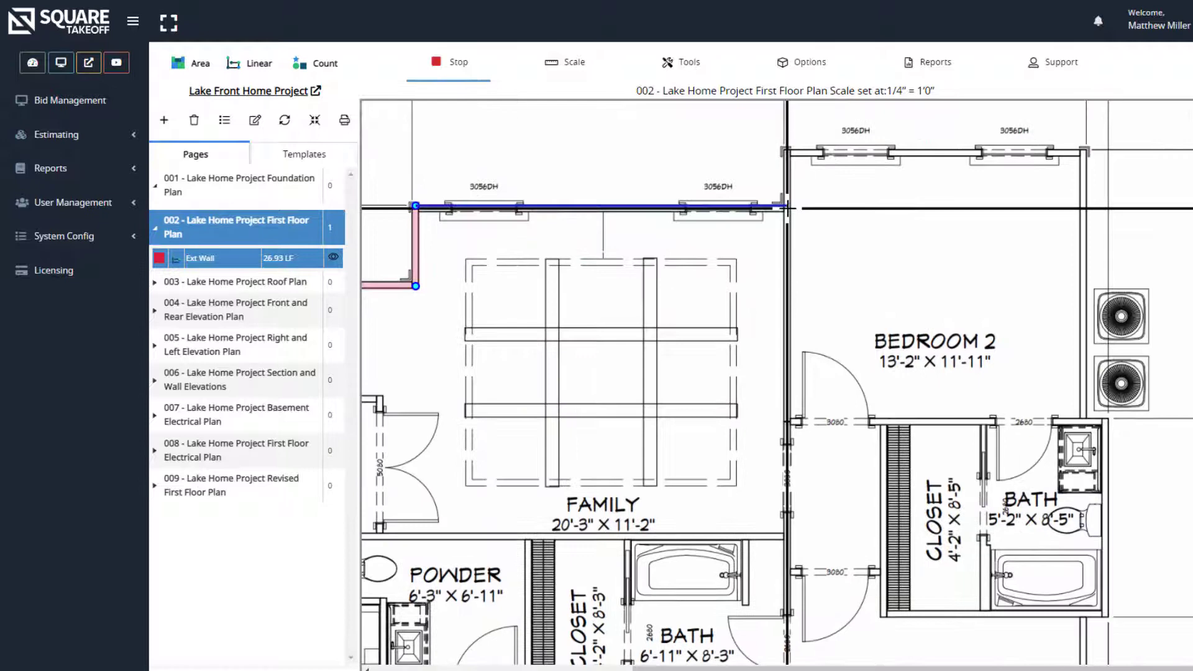
{"action": "left_click", "coordinate": [787, 205]}
{"action": "left_click", "coordinate": [786, 151]}
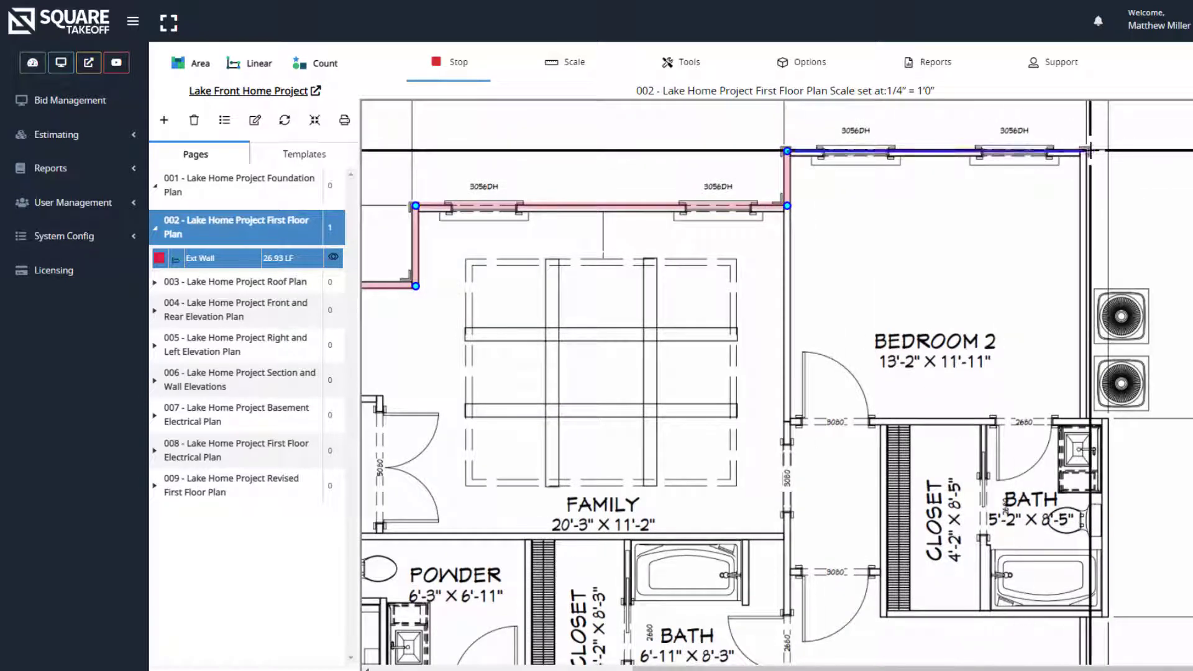
{"action": "left_click", "coordinate": [1089, 150]}
{"action": "left_click", "coordinate": [1090, 419]}
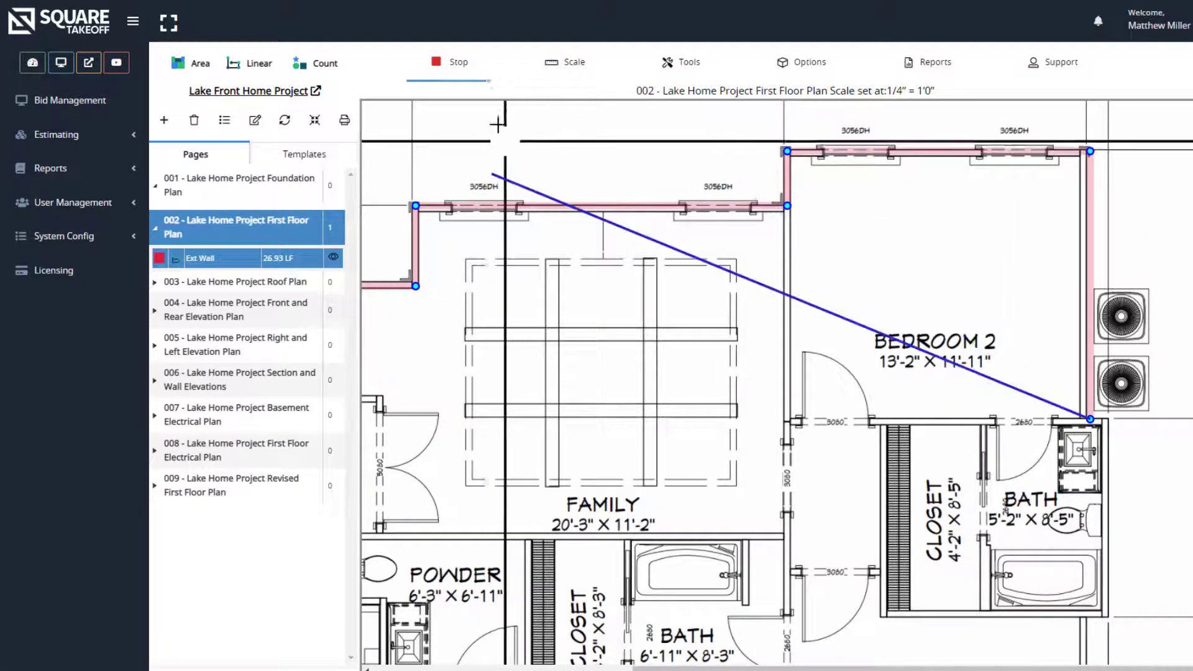
Finish the Ext Wall line at 217.25 LF and zoom to the master suite, living and office area
{"action": "left_click", "coordinate": [453, 67]}
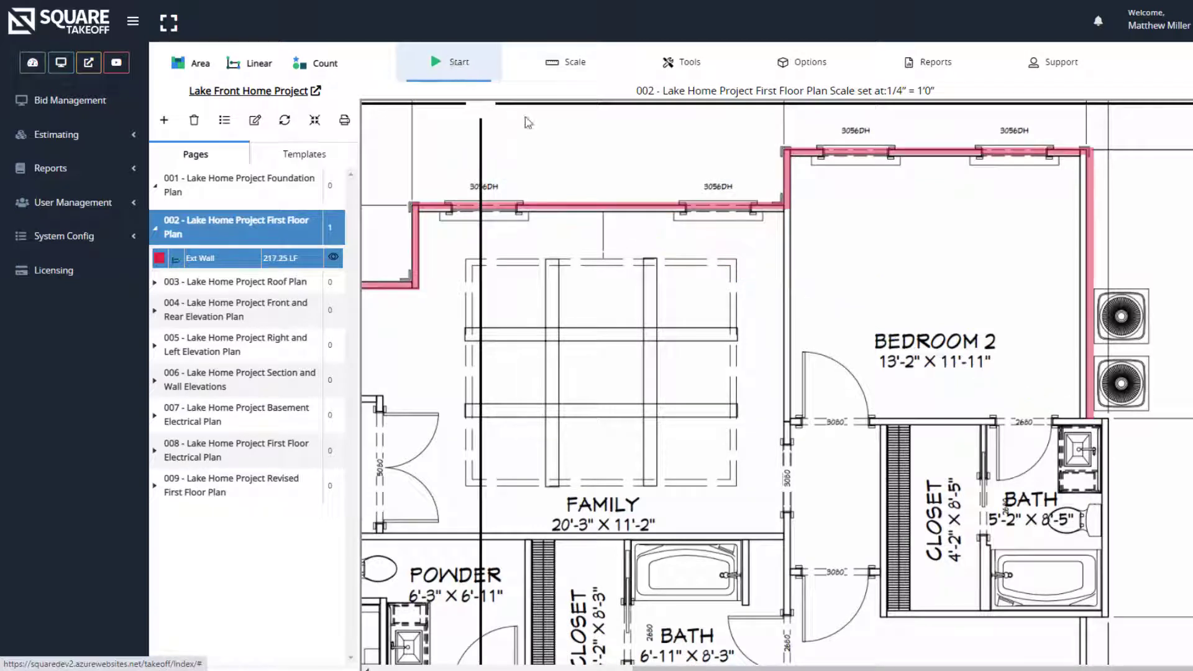
{"action": "scroll", "coordinate": [851, 494], "scroll_direction": "down", "scroll_amount": 2}
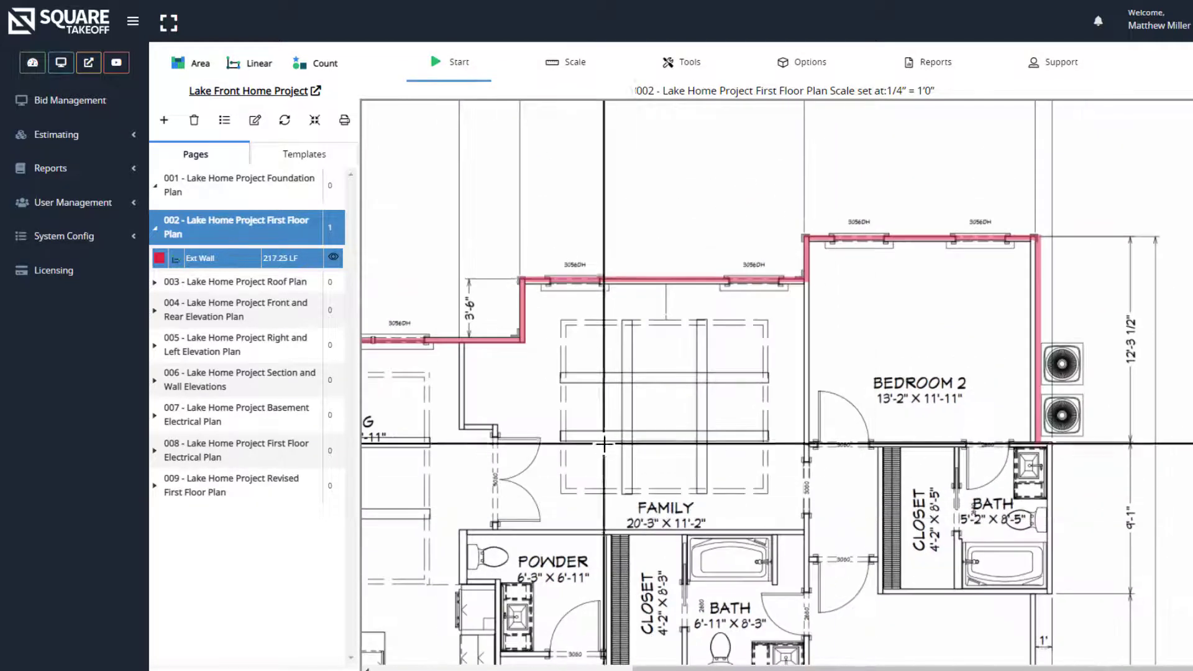
{"action": "scroll", "coordinate": [603, 443], "scroll_direction": "down", "scroll_amount": 3}
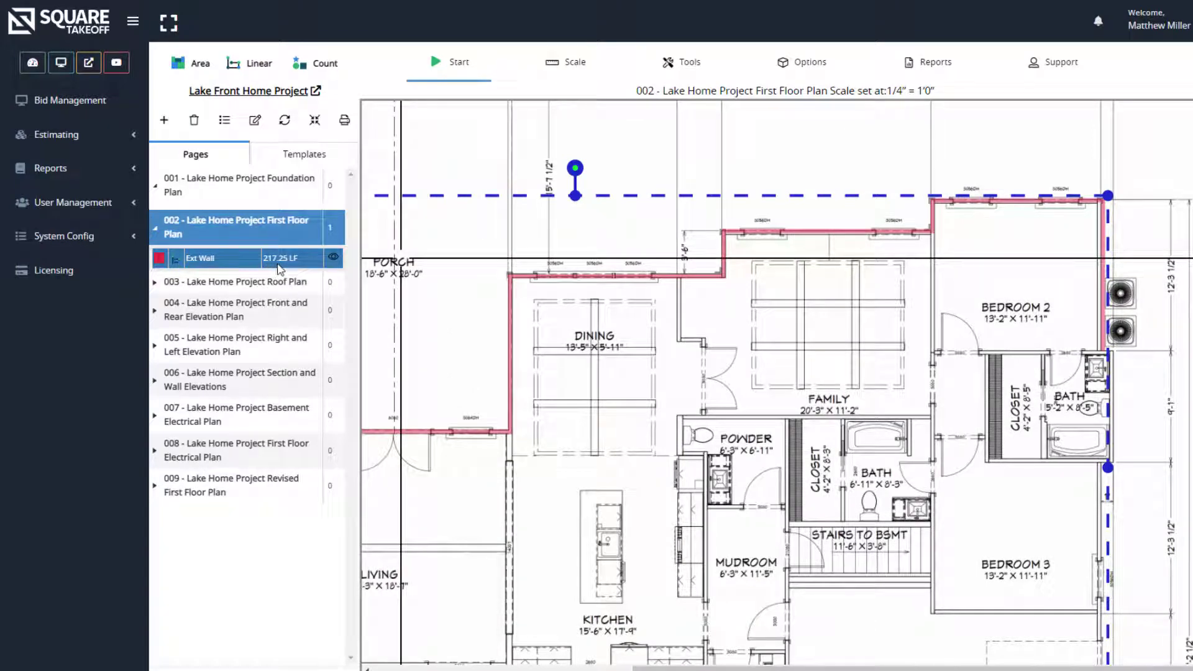
{"action": "scroll", "coordinate": [546, 474], "scroll_direction": "down", "scroll_amount": 4}
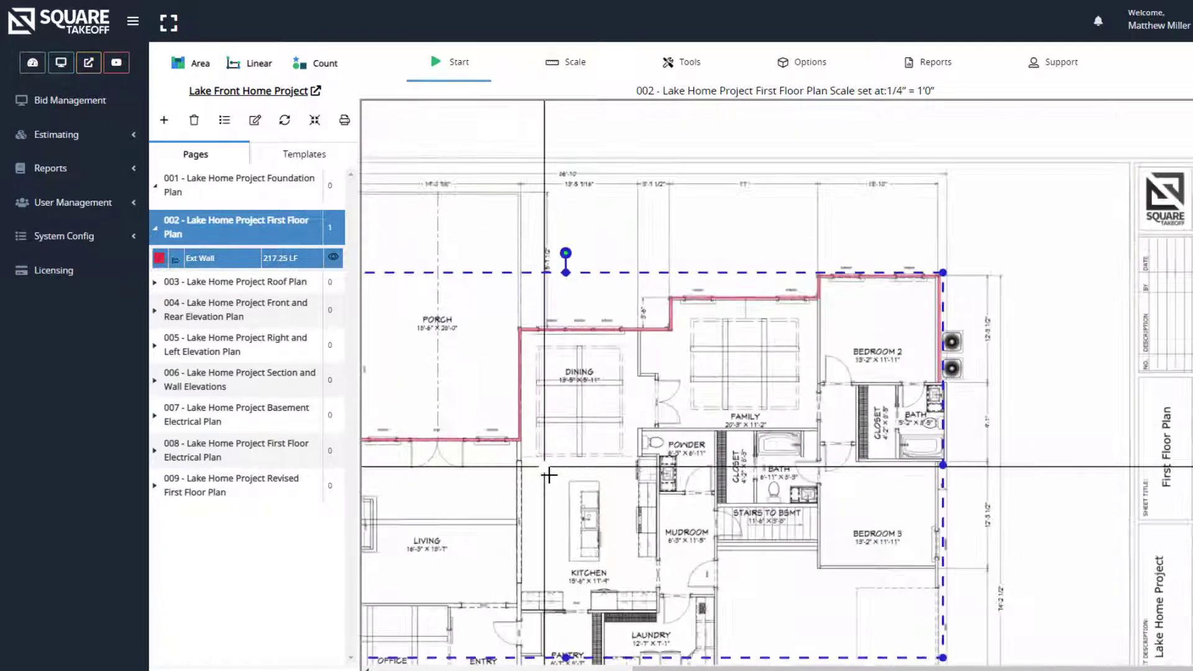
{"action": "scroll", "coordinate": [580, 362], "scroll_direction": "up", "scroll_amount": 5}
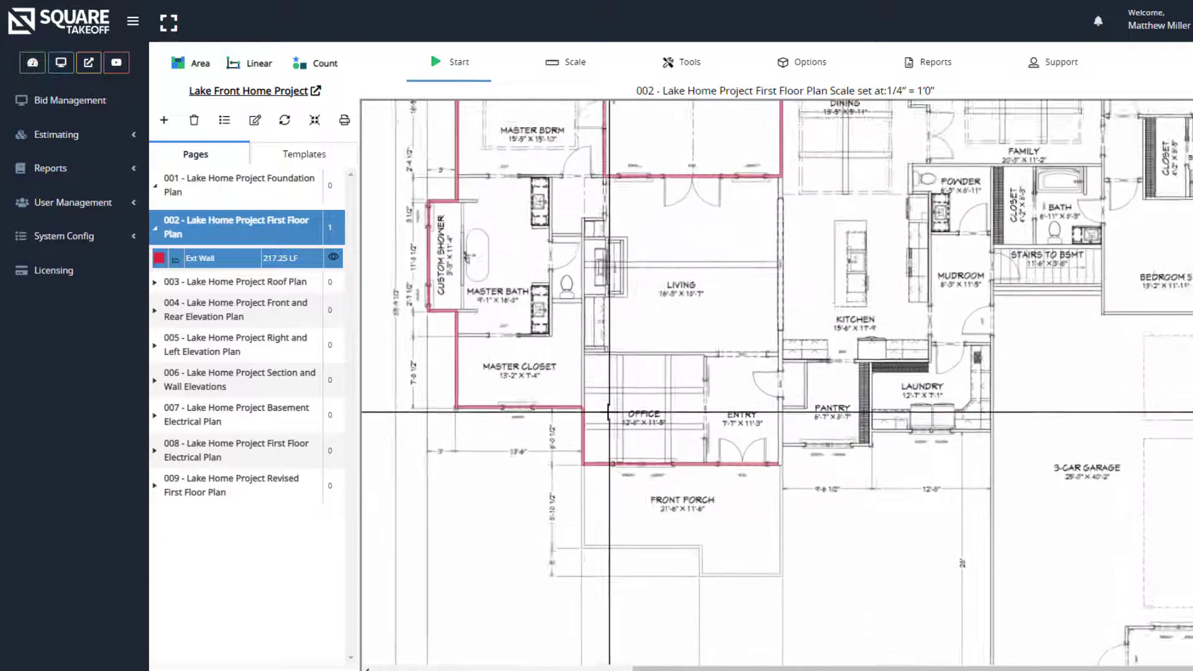
{"action": "scroll", "coordinate": [581, 360], "scroll_direction": "up", "scroll_amount": 2}
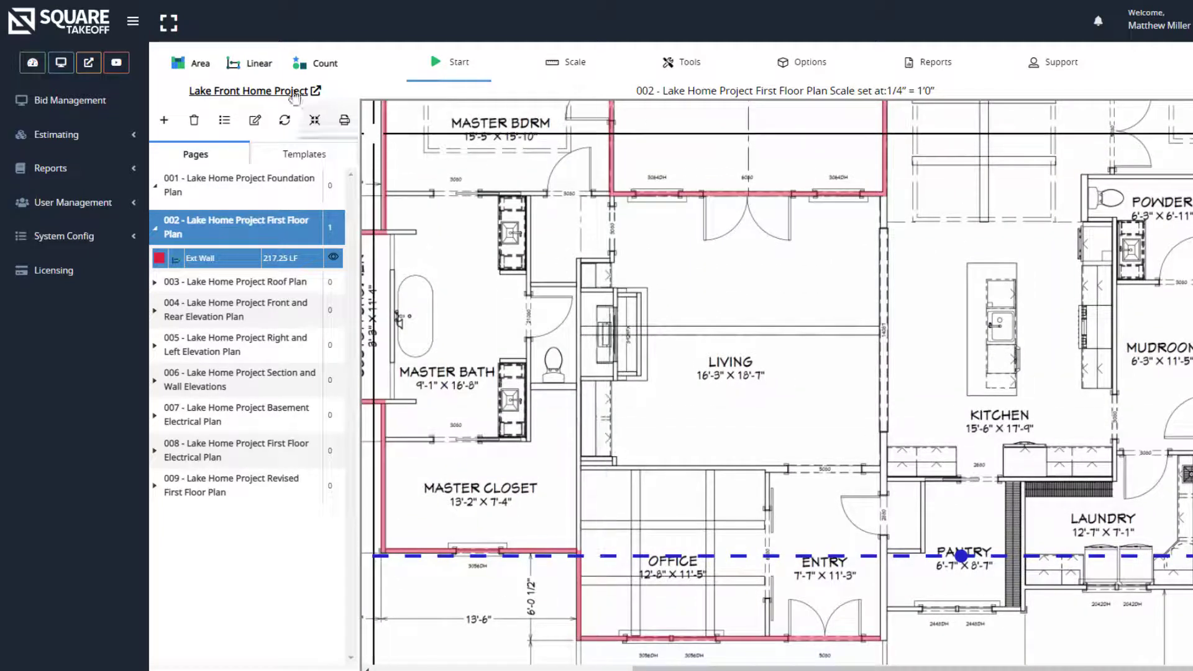
Name a new linear takeoff Int Wall SQFT, type Wall Area, 10 ft high, 2 sides, 4 in wide
{"action": "left_click", "coordinate": [248, 73]}
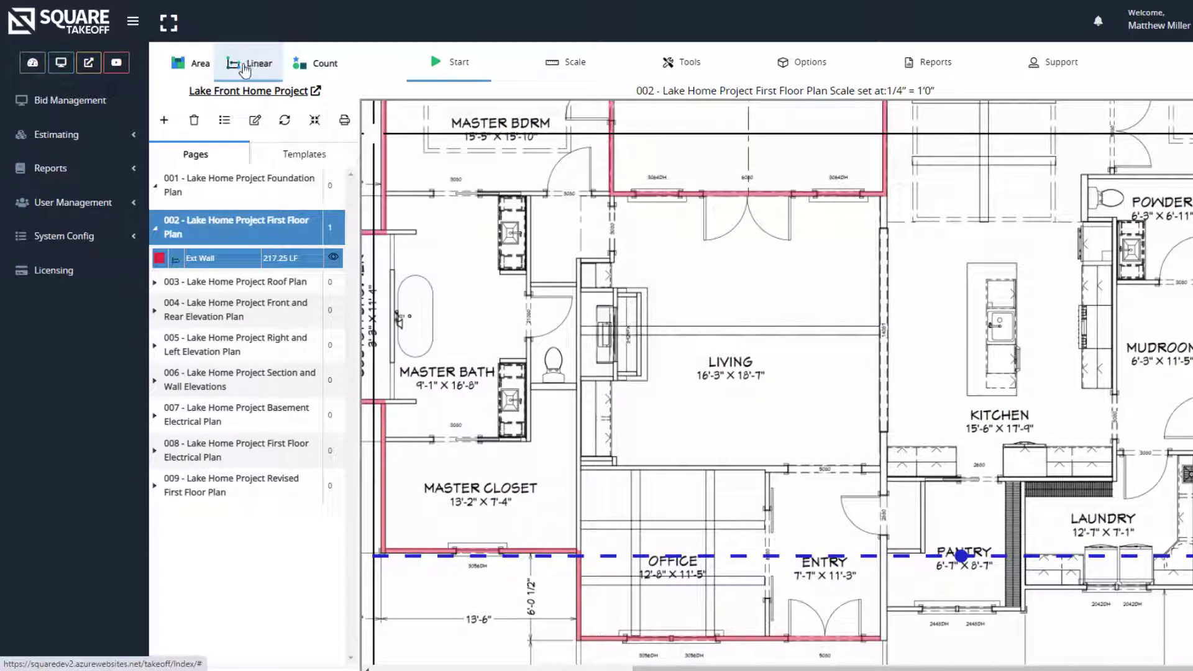
{"action": "left_click", "coordinate": [491, 231]}
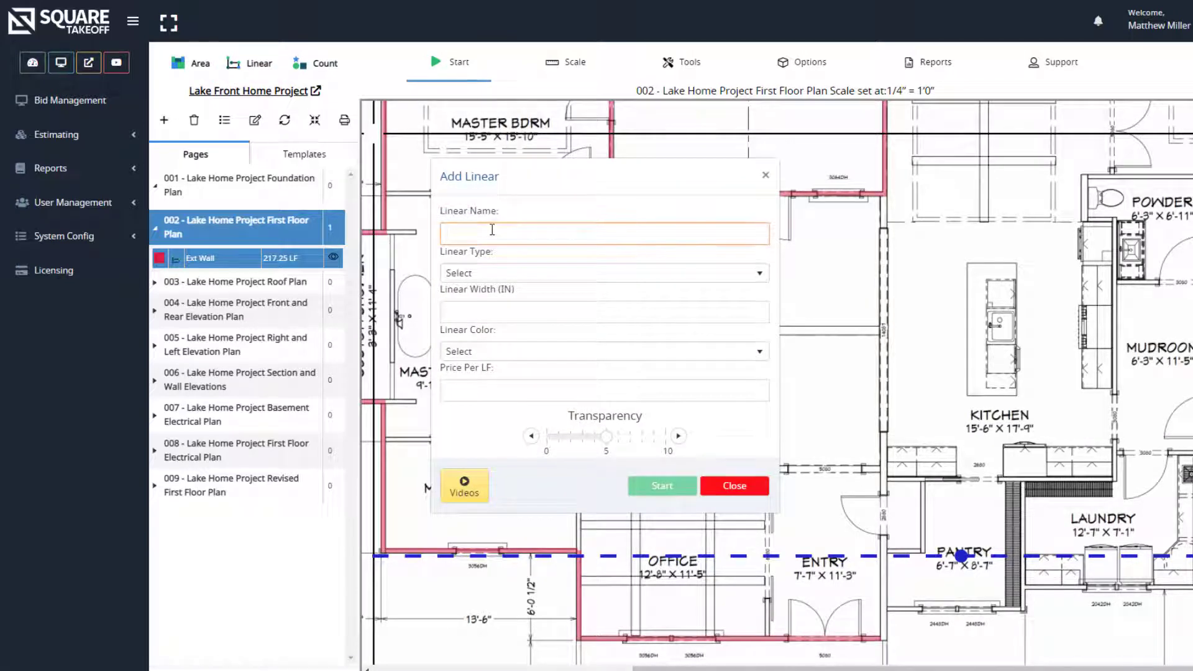
{"action": "type", "text": "Int Wall SQFT"}
{"action": "left_click", "coordinate": [489, 273]}
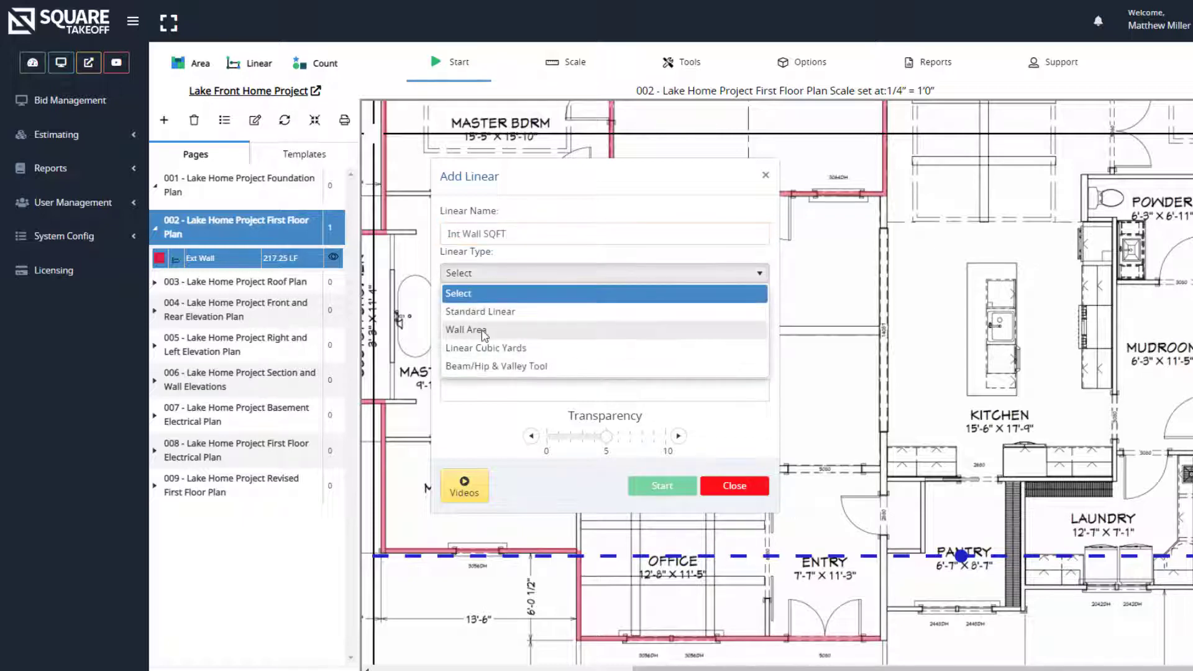
{"action": "left_click", "coordinate": [484, 330]}
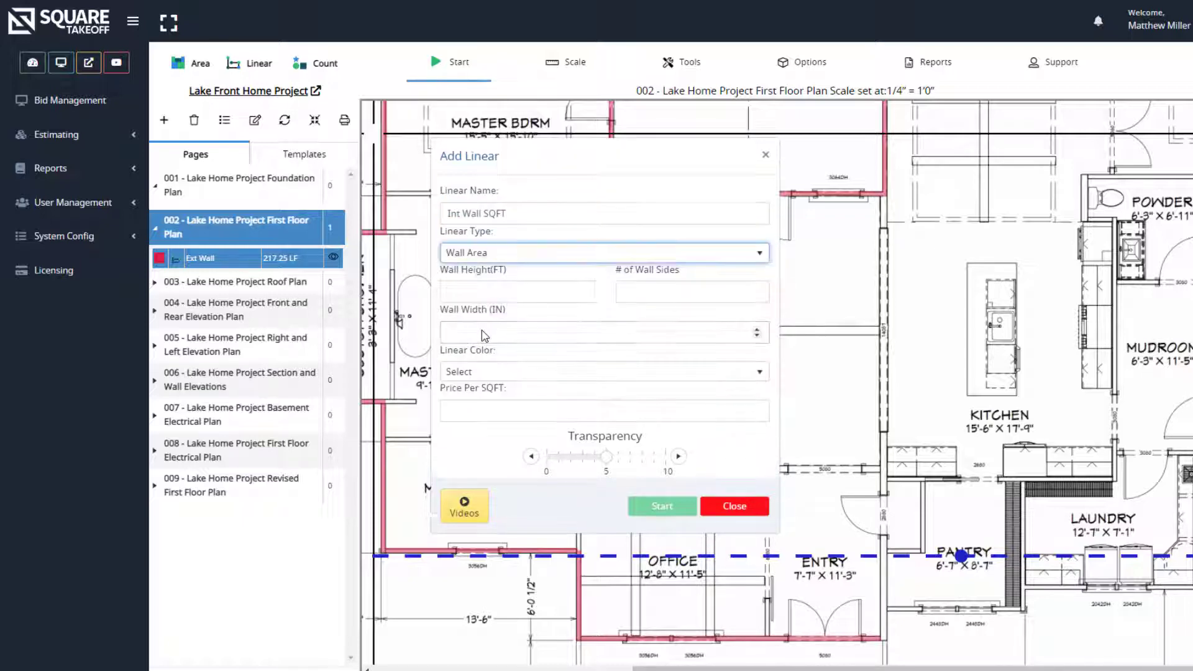
{"action": "left_click", "coordinate": [511, 296]}
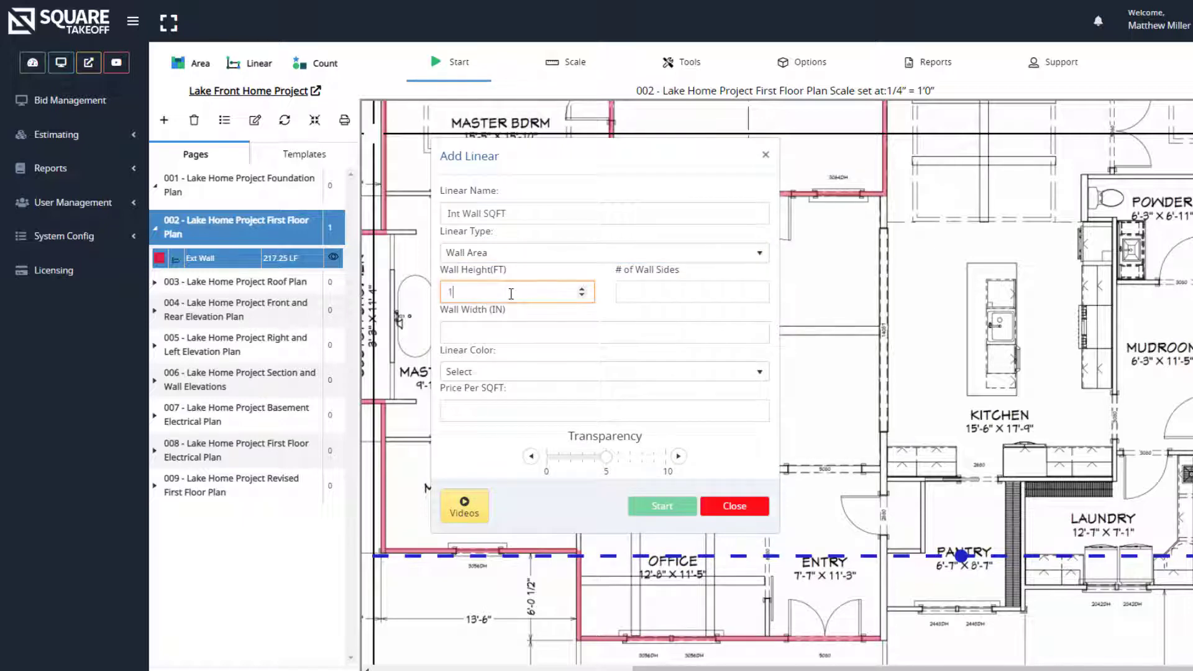
{"action": "left_click", "coordinate": [669, 291]}
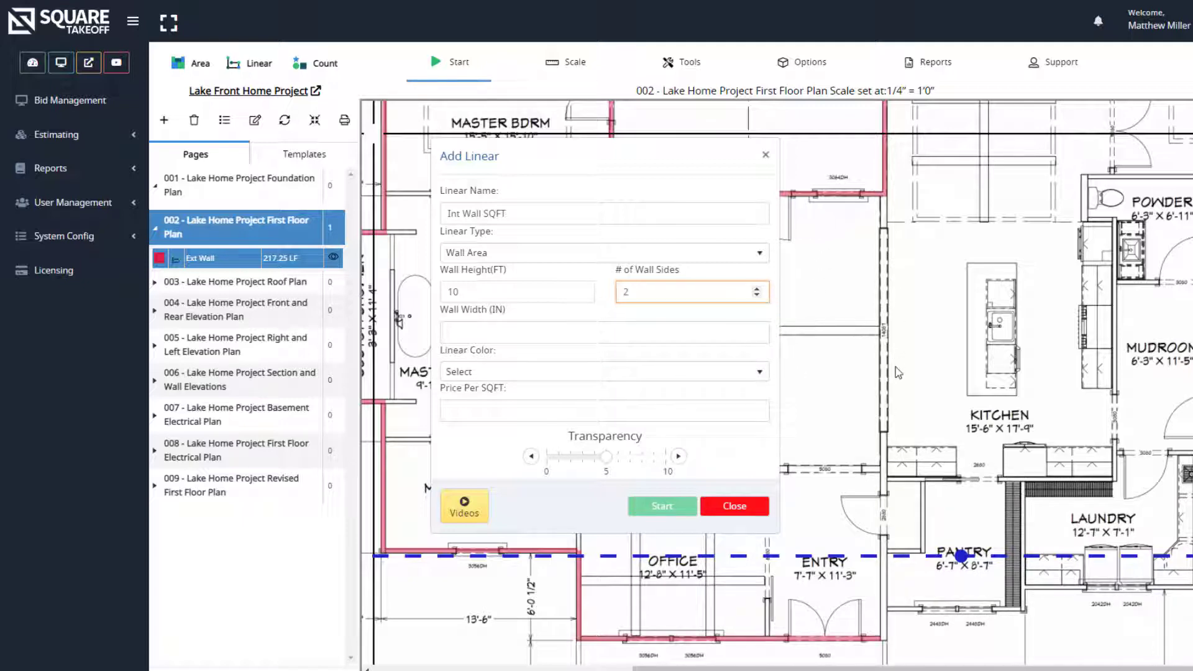
{"action": "left_click", "coordinate": [466, 331]}
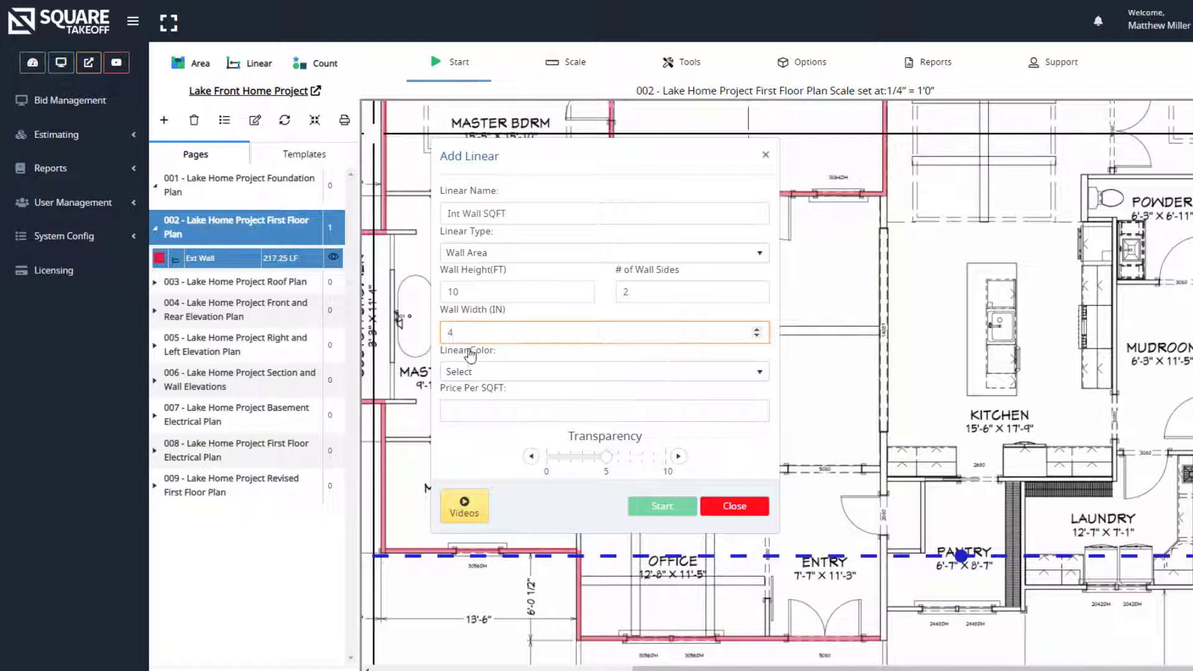
Make it Chartreuse at 1.50 per SQFT with transparency about 8, and start measuring
{"action": "left_click", "coordinate": [474, 373]}
{"action": "scroll", "coordinate": [489, 457], "scroll_direction": "down", "scroll_amount": 3}
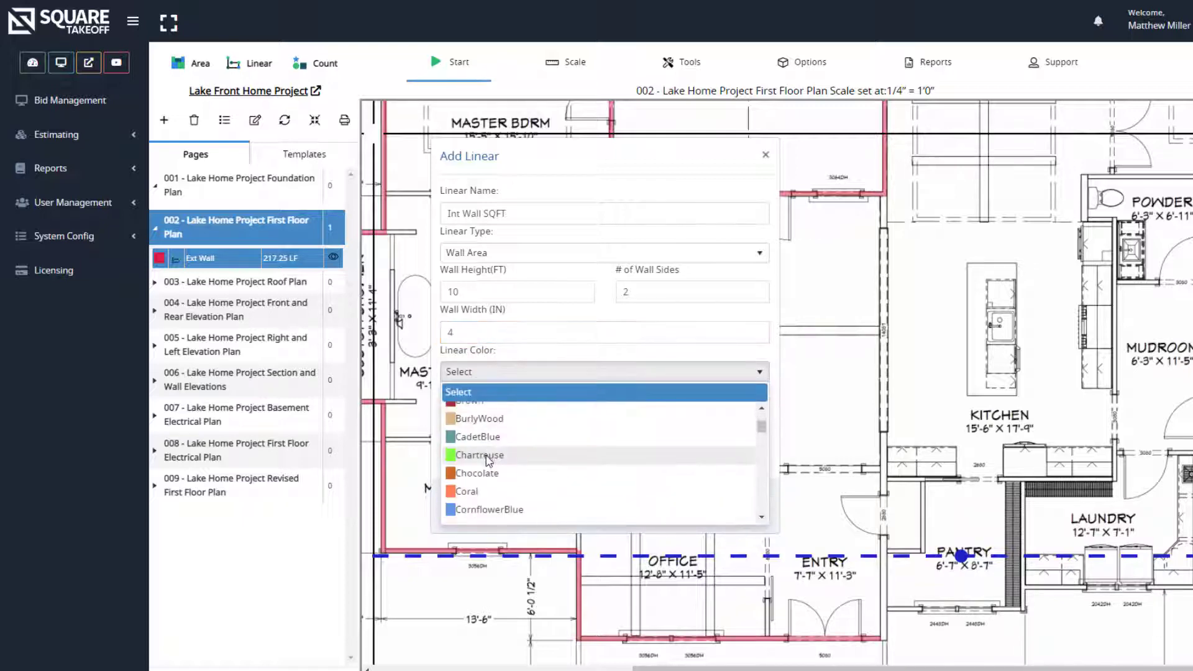
{"action": "left_click", "coordinate": [480, 455]}
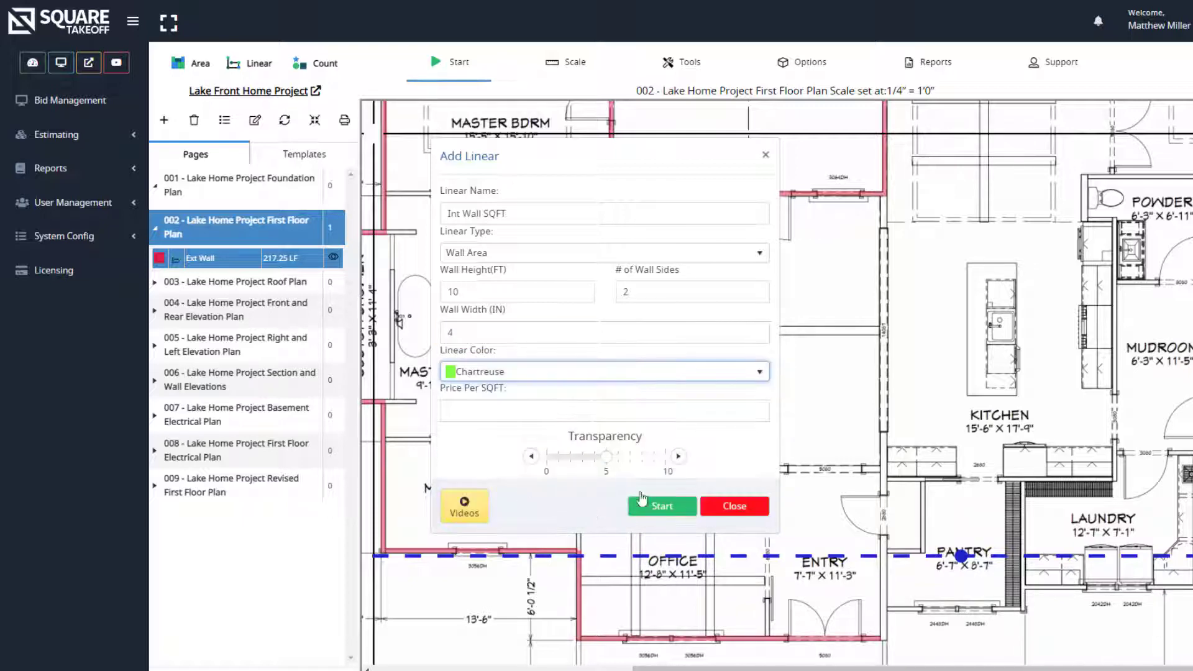
{"action": "left_click", "coordinate": [482, 410]}
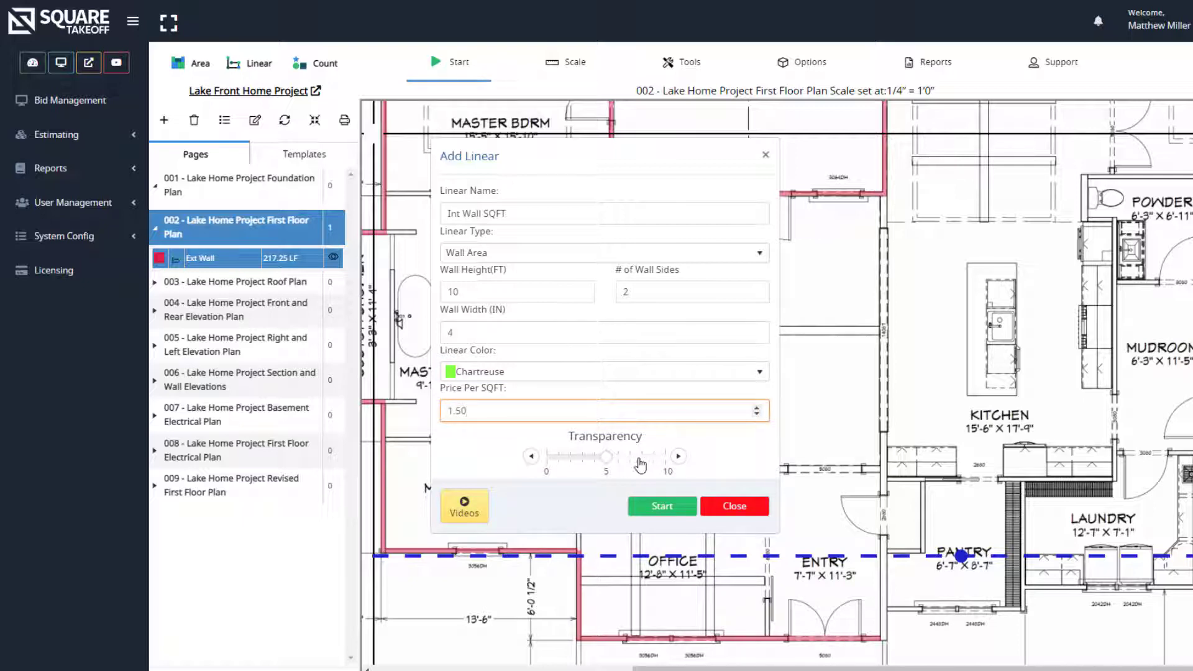
{"action": "left_click", "coordinate": [640, 459]}
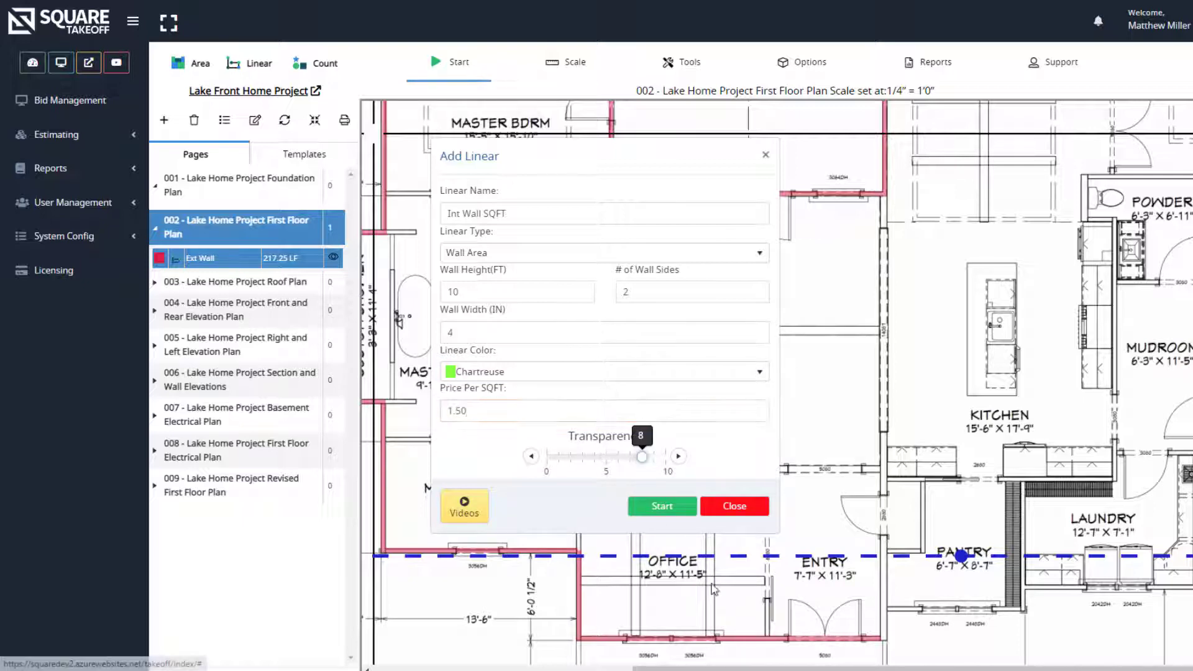
{"action": "left_click", "coordinate": [665, 508]}
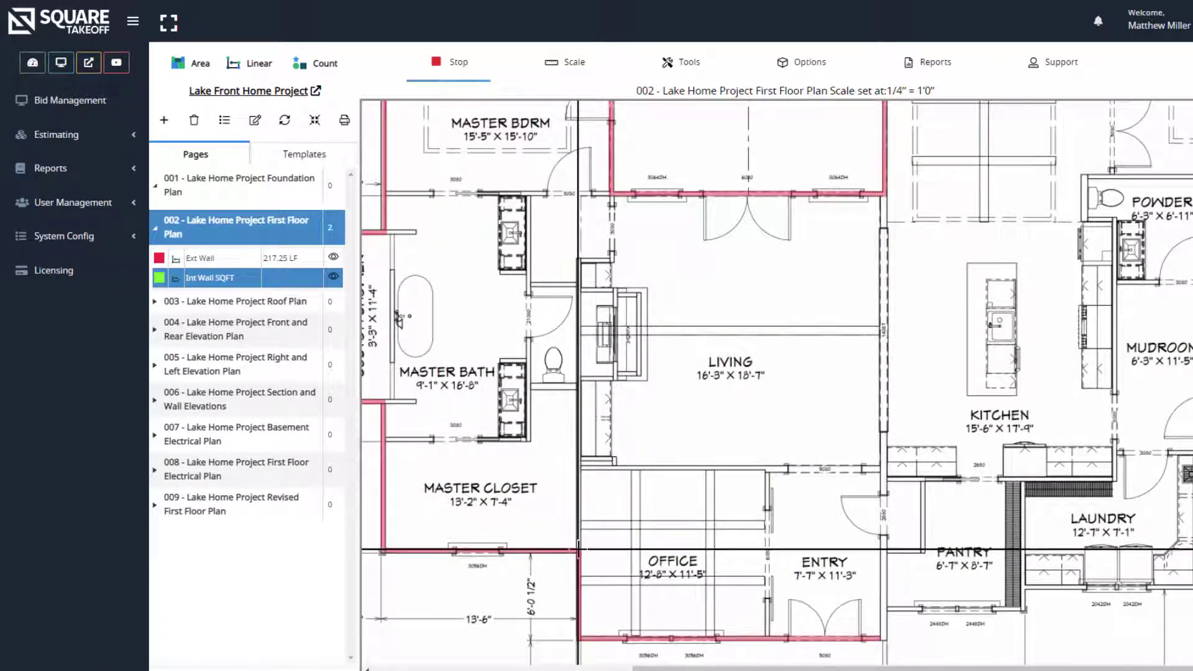
Trace the interior wall between the master bath and living room near the master bedroom
{"action": "left_click", "coordinate": [578, 549]}
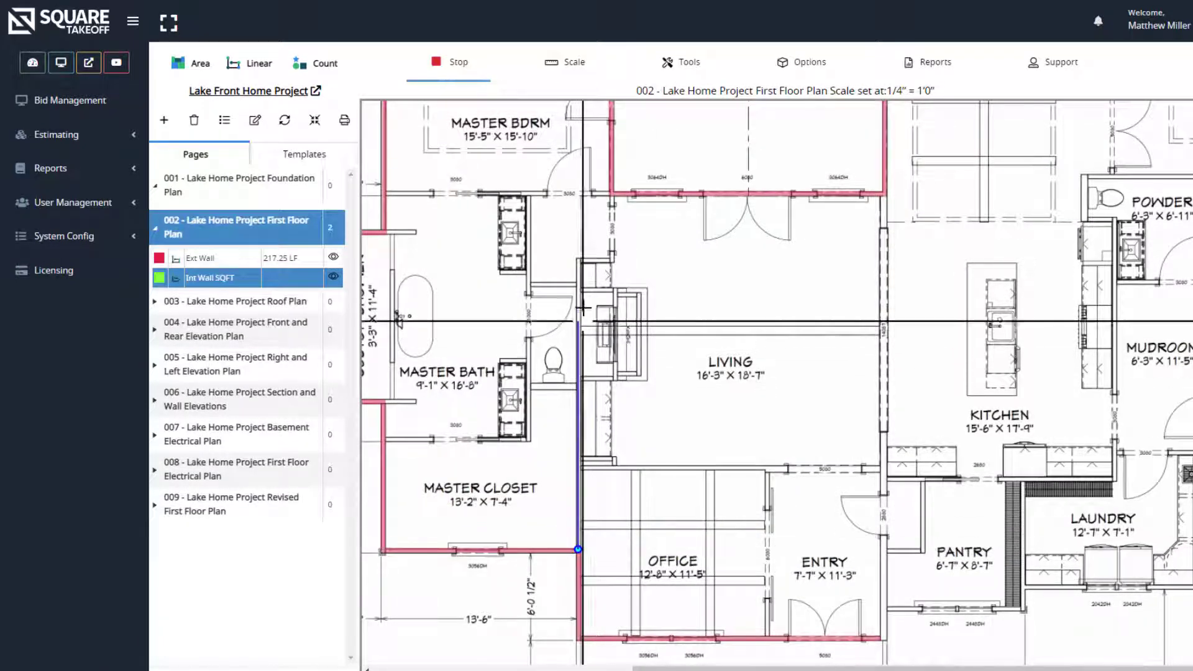
{"action": "left_click", "coordinate": [577, 260]}
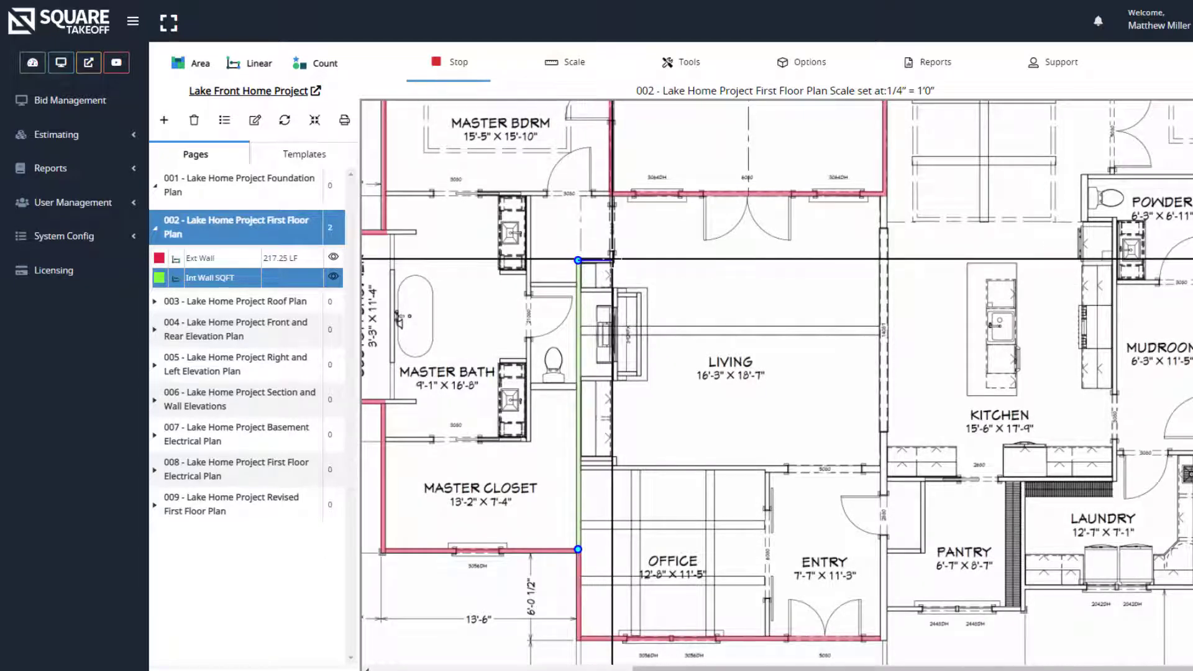
{"action": "left_click", "coordinate": [611, 260]}
{"action": "scroll", "coordinate": [612, 260], "scroll_direction": "up", "scroll_amount": 3}
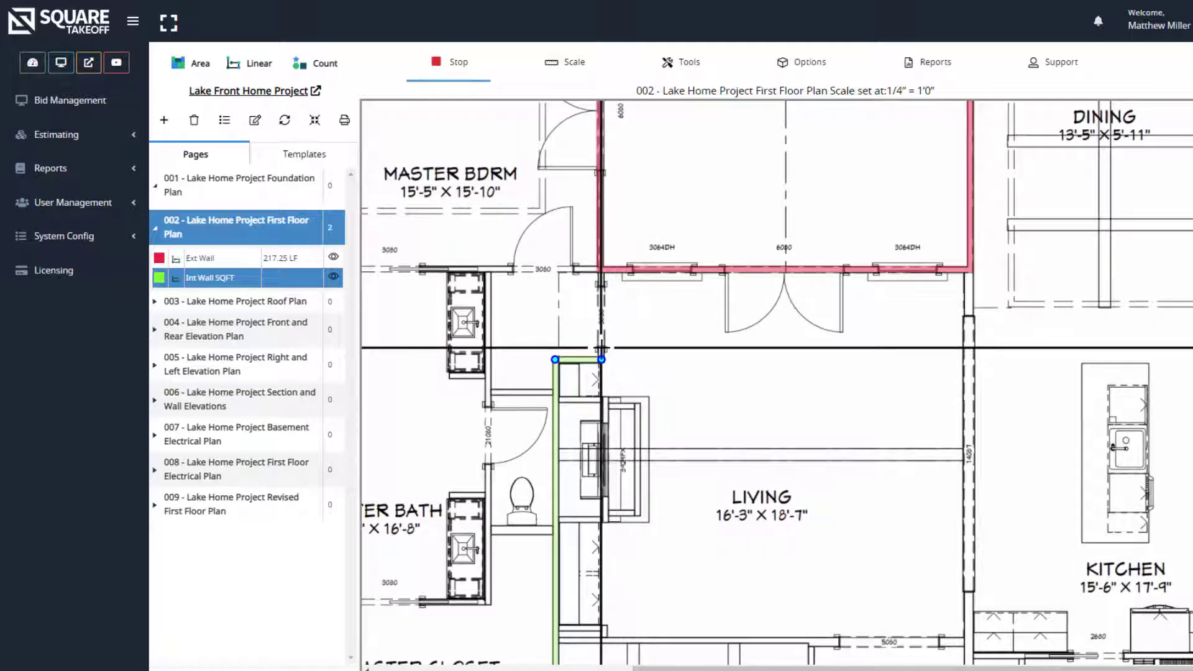
{"action": "left_click", "coordinate": [601, 348]}
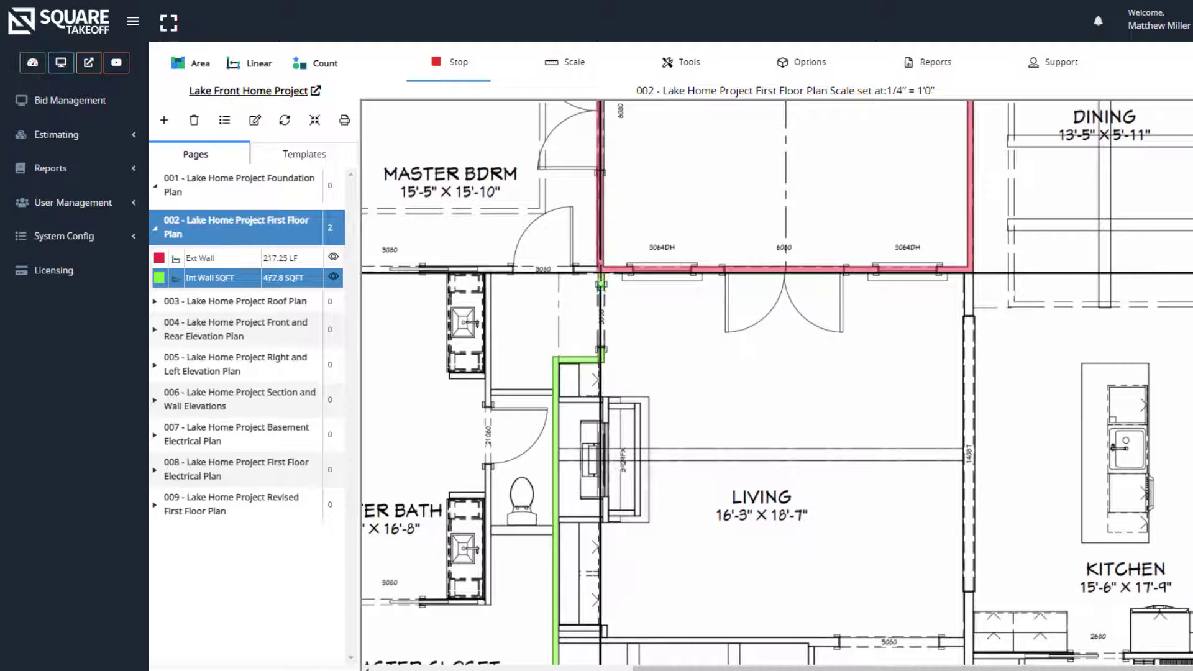
{"action": "scroll", "coordinate": [562, 524], "scroll_direction": "down", "scroll_amount": 3}
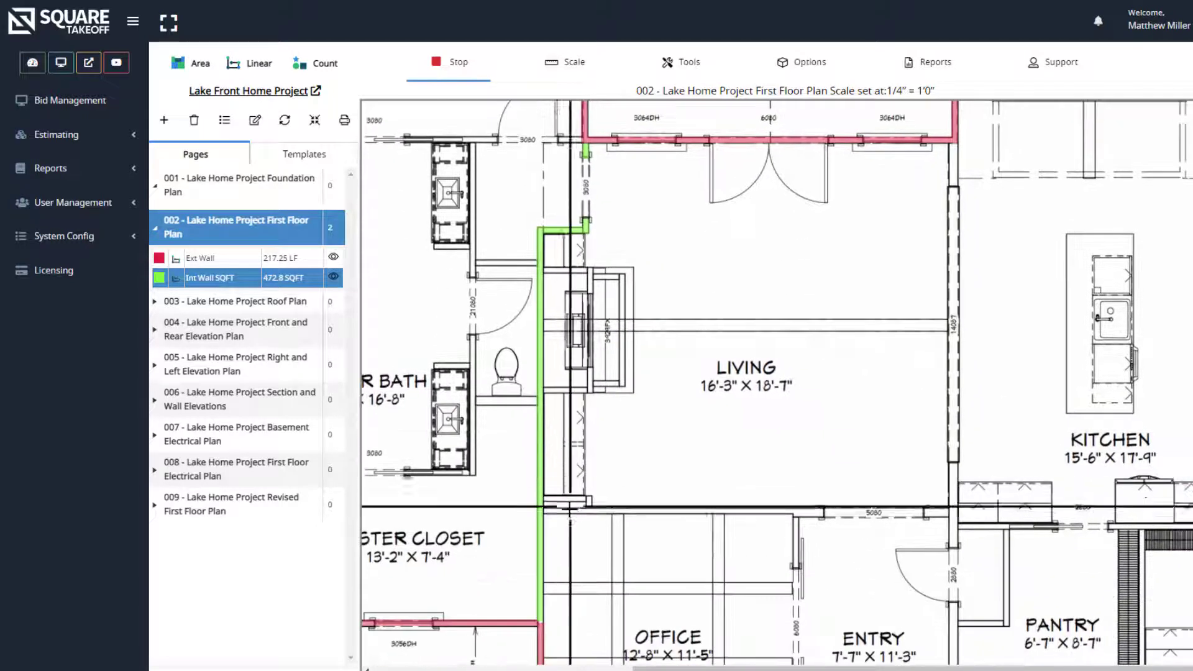
Trace the living room's south wall toward the kitchen and the vertical wall beside the kitchen
{"action": "left_click", "coordinate": [544, 512]}
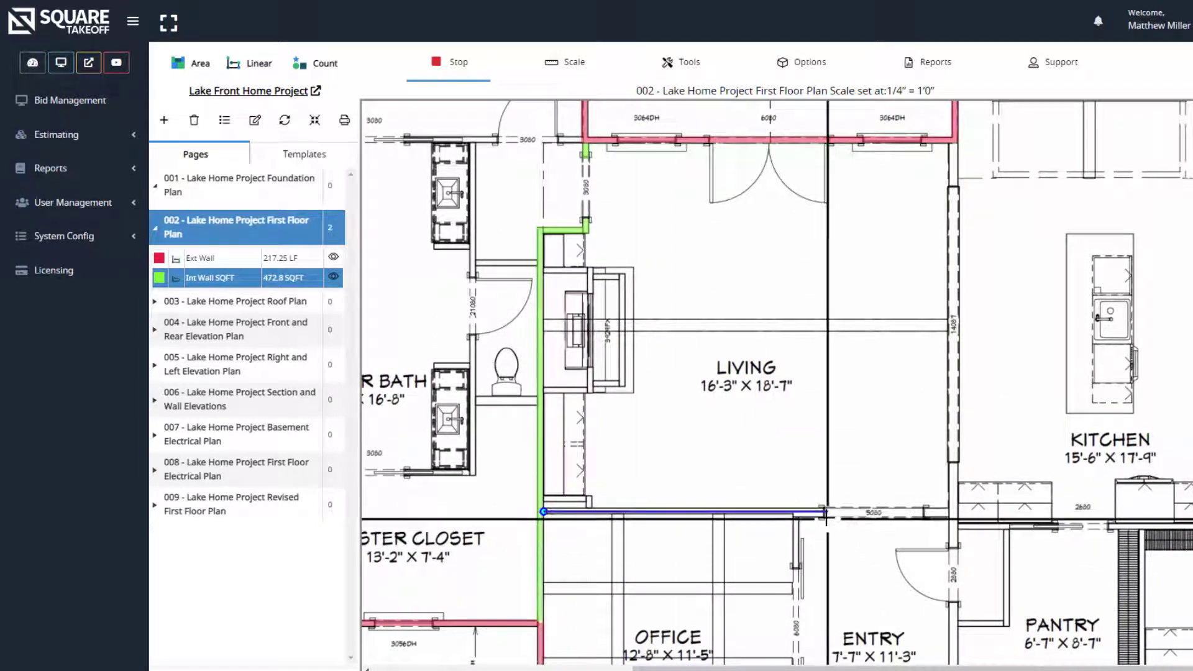
{"action": "double_click", "coordinate": [823, 513]}
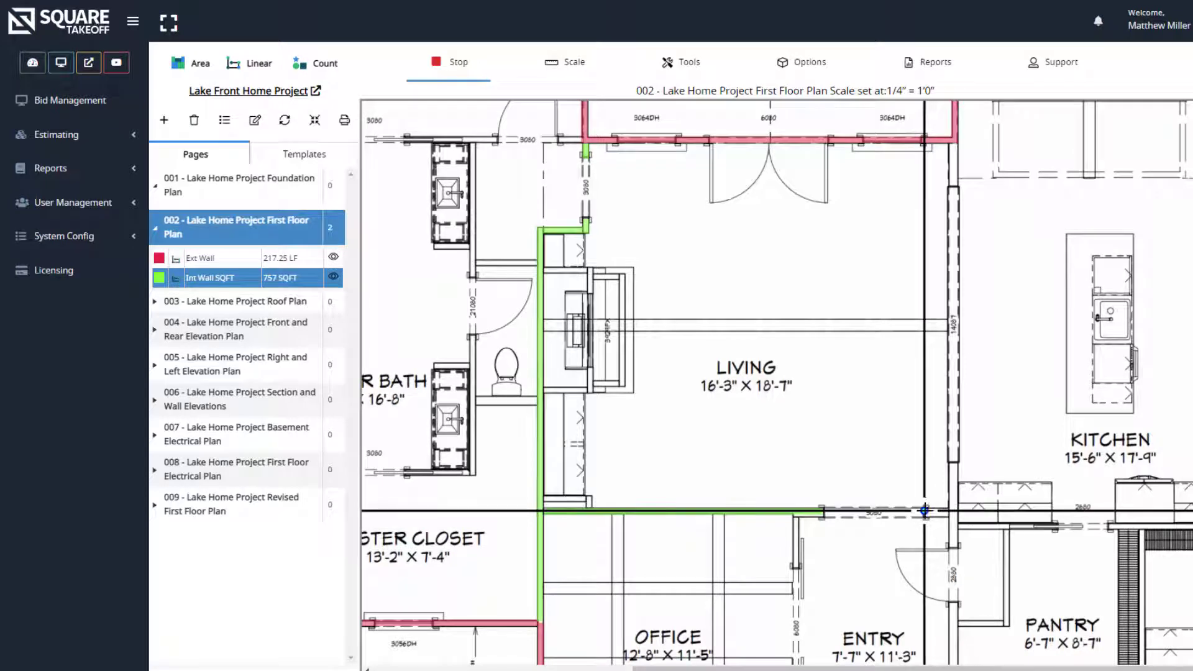
{"action": "double_click", "coordinate": [948, 511]}
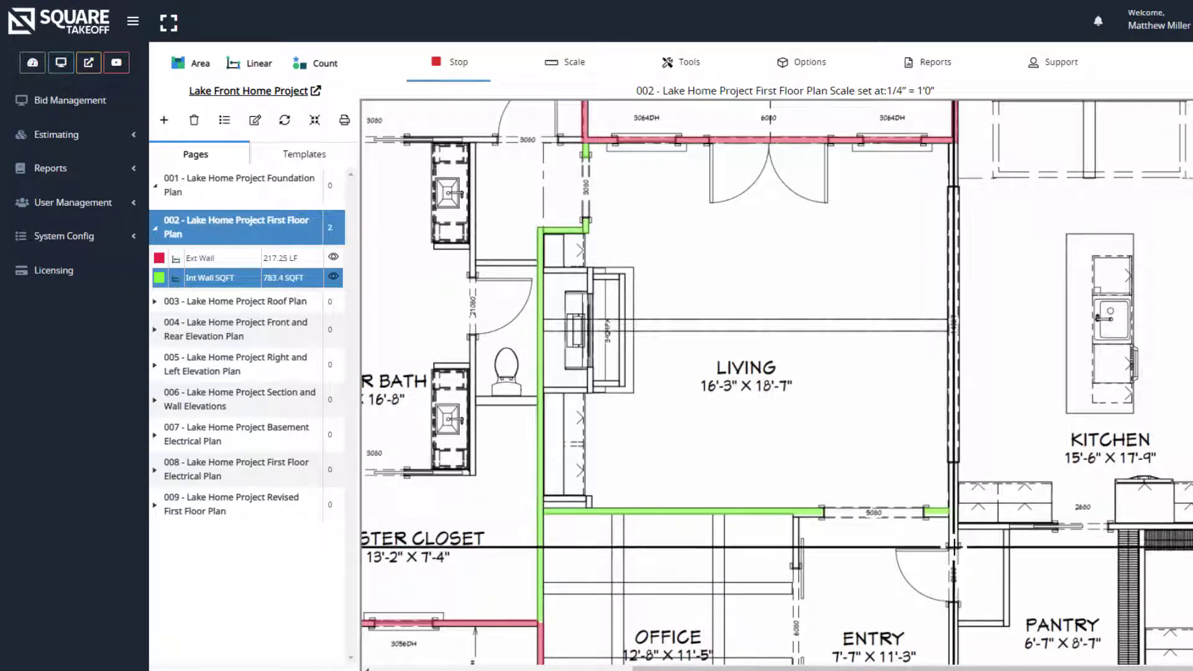
{"action": "left_click", "coordinate": [954, 547]}
{"action": "double_click", "coordinate": [954, 466]}
{"action": "scroll", "coordinate": [684, 413], "scroll_direction": "down", "scroll_amount": 2}
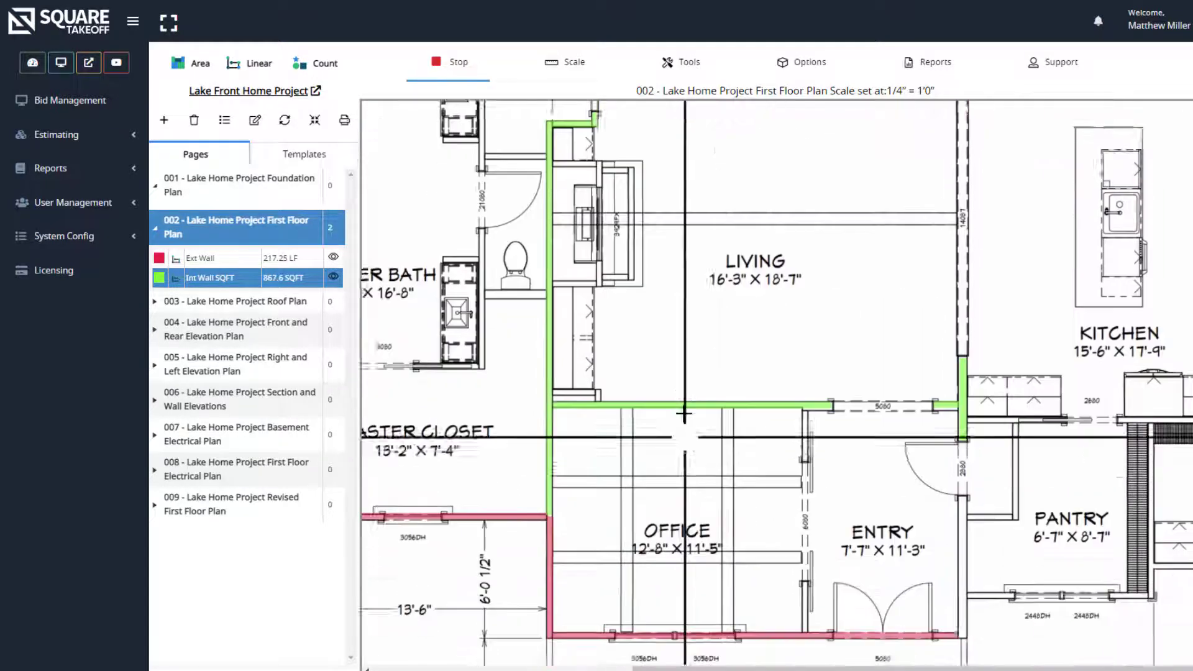
{"action": "scroll", "coordinate": [684, 413], "scroll_direction": "down", "scroll_amount": 1}
Trace the office–entry walls and the entry's east side, bringing Int Wall SQFT to 1364 SQFT
{"action": "left_click", "coordinate": [801, 339]}
{"action": "double_click", "coordinate": [801, 395]}
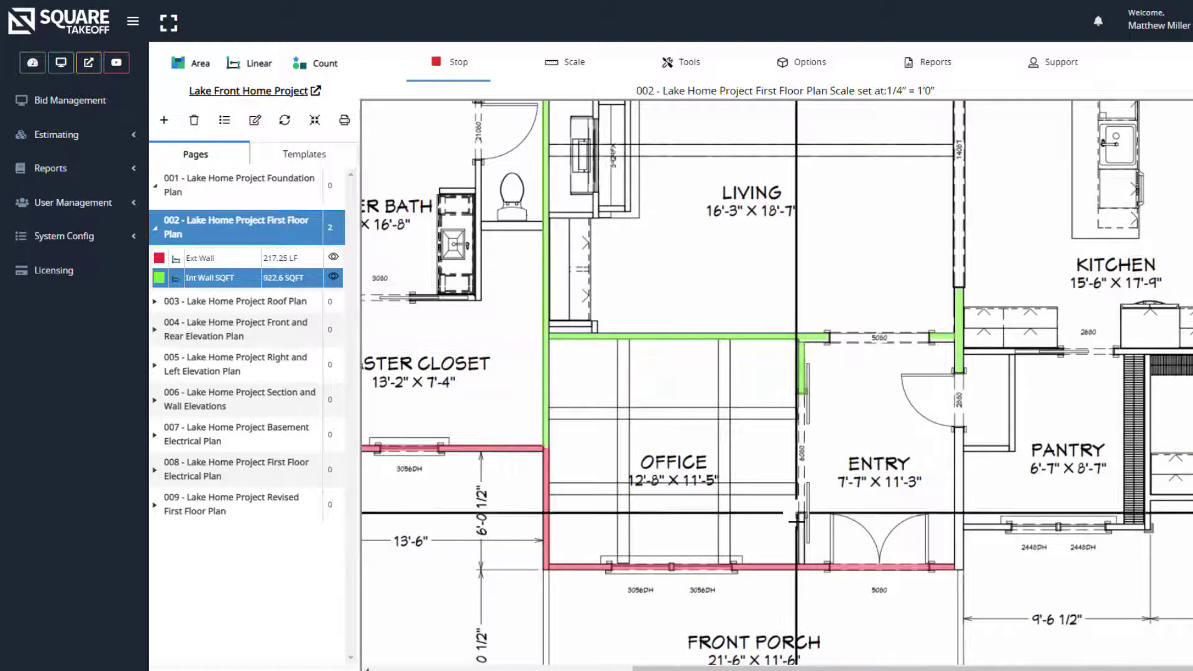
{"action": "left_click", "coordinate": [802, 514]}
{"action": "double_click", "coordinate": [801, 562]}
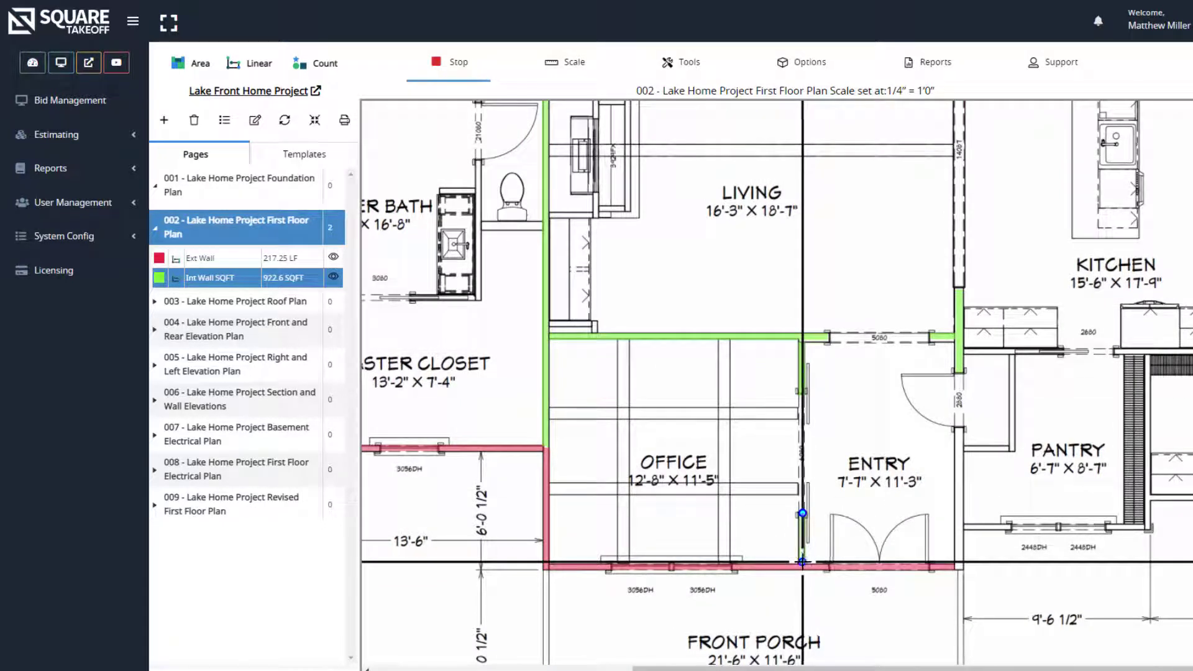
{"action": "left_click", "coordinate": [958, 566]}
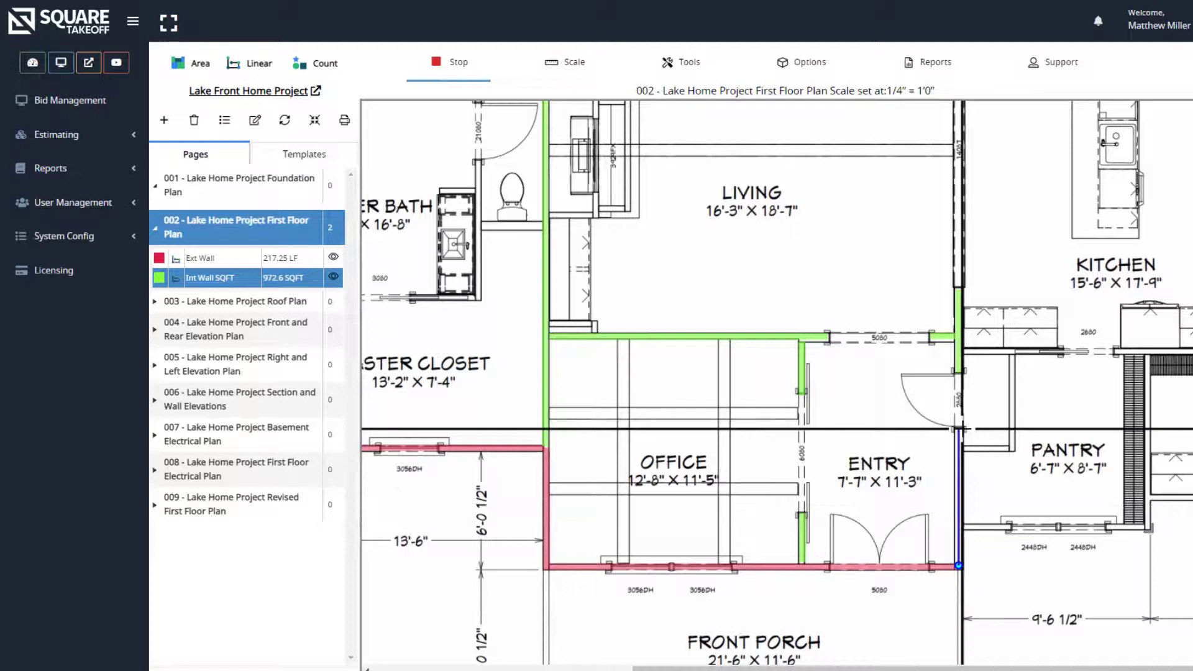
{"action": "double_click", "coordinate": [960, 429]}
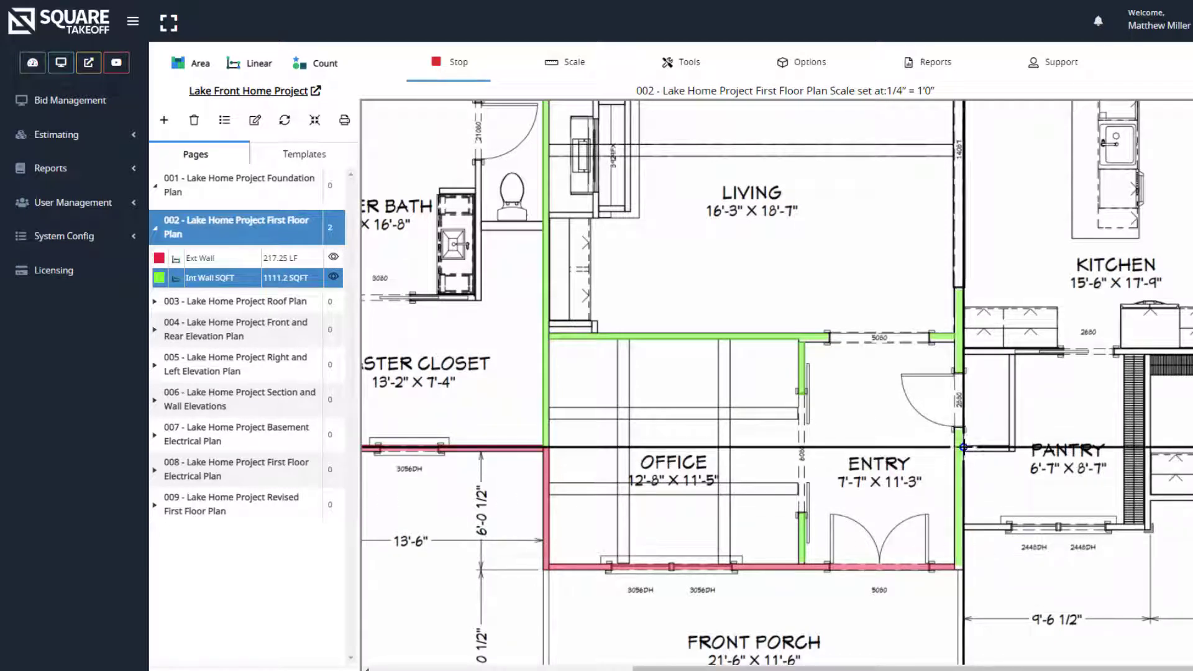
{"action": "left_click", "coordinate": [1014, 446]}
{"action": "double_click", "coordinate": [1014, 355]}
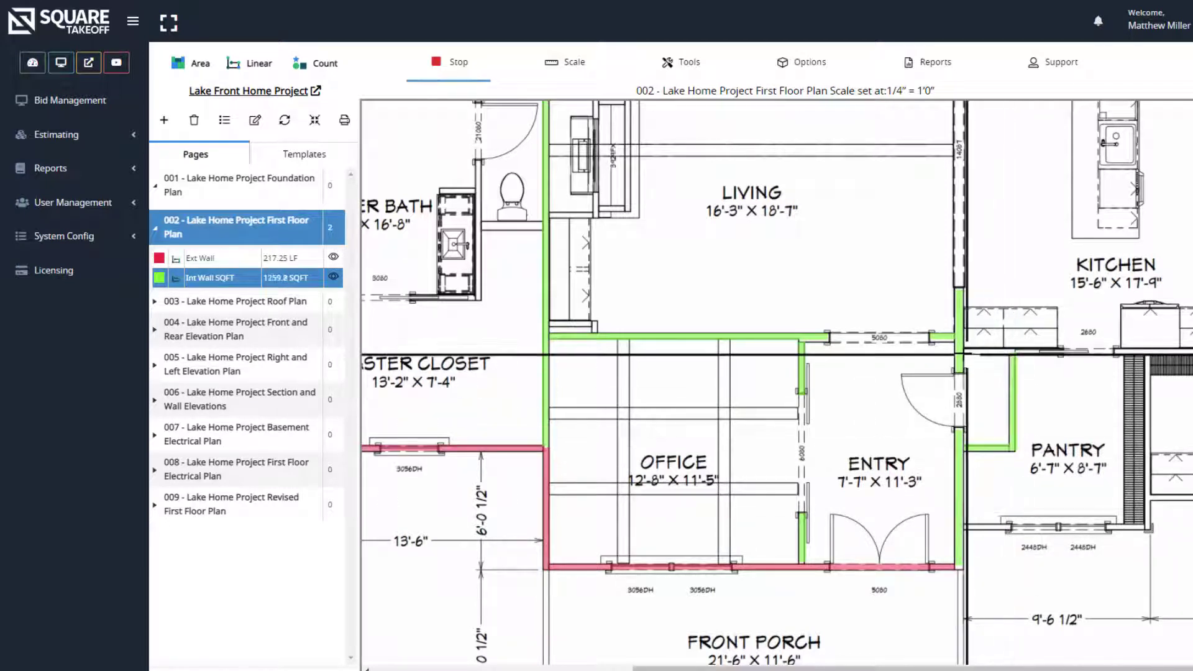
{"action": "left_click", "coordinate": [965, 356]}
{"action": "double_click", "coordinate": [1059, 355]}
{"action": "scroll", "coordinate": [1042, 470], "scroll_direction": "down", "scroll_amount": 2}
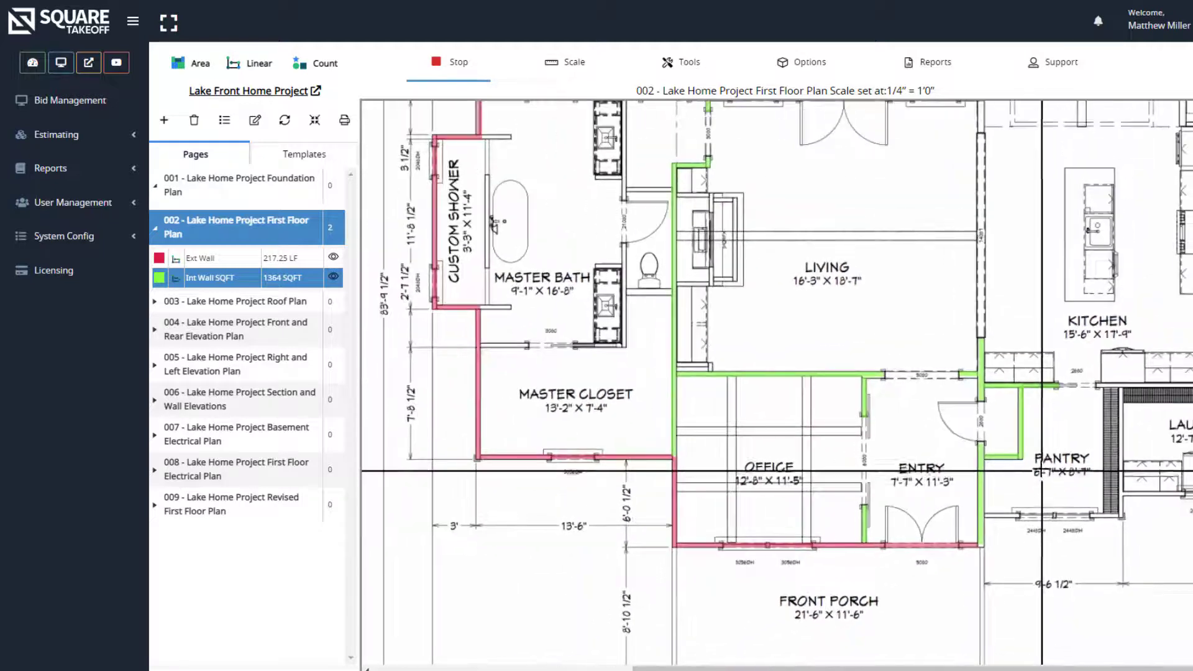
{"action": "scroll", "coordinate": [1041, 471], "scroll_direction": "down", "scroll_amount": 2}
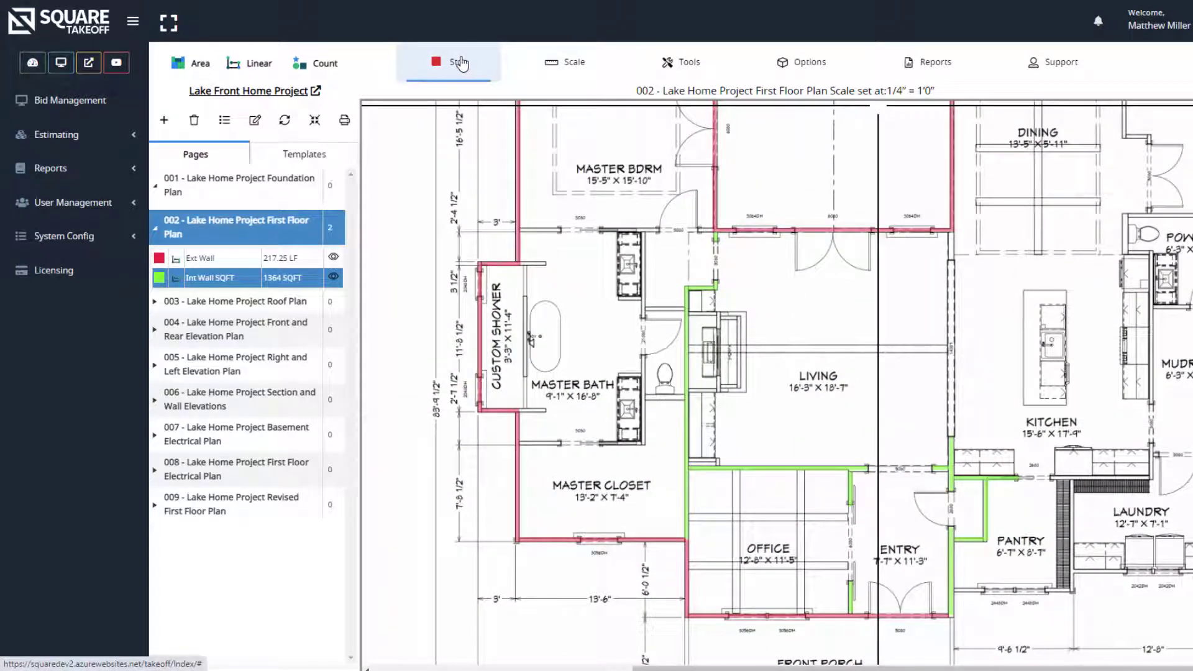
Stop measuring, switch to page 001 Foundation Plan, and bring the garage into view
{"action": "left_click", "coordinate": [461, 63]}
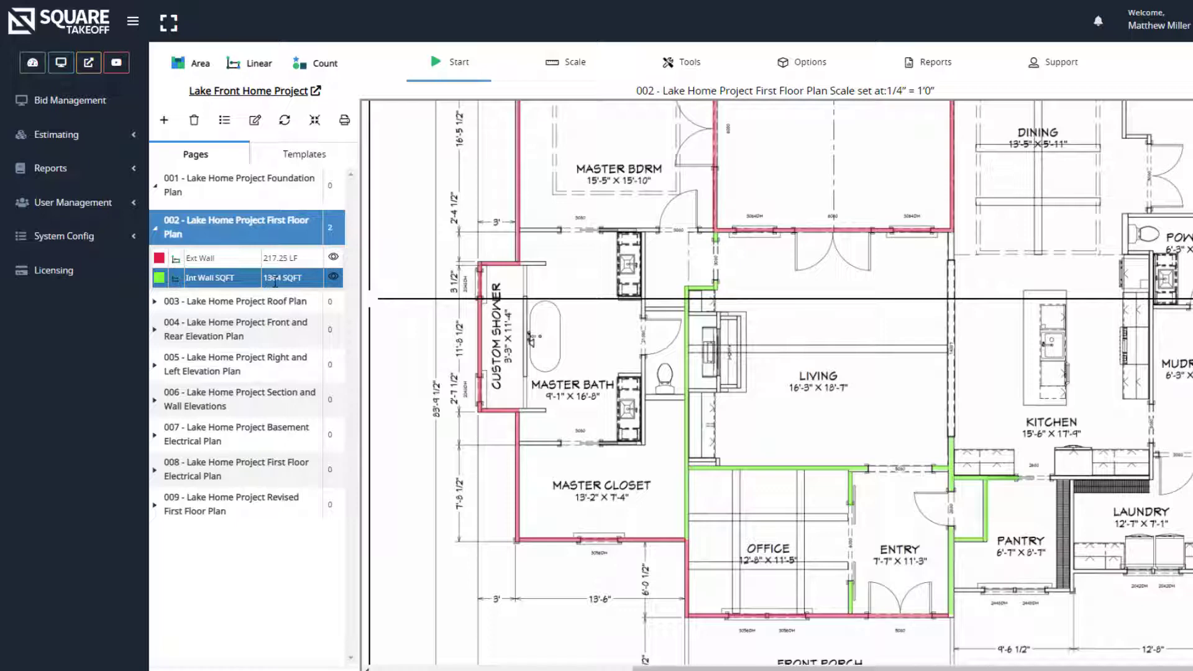
{"action": "left_click", "coordinate": [260, 194]}
{"action": "scroll", "coordinate": [714, 466], "scroll_direction": "up", "scroll_amount": 3}
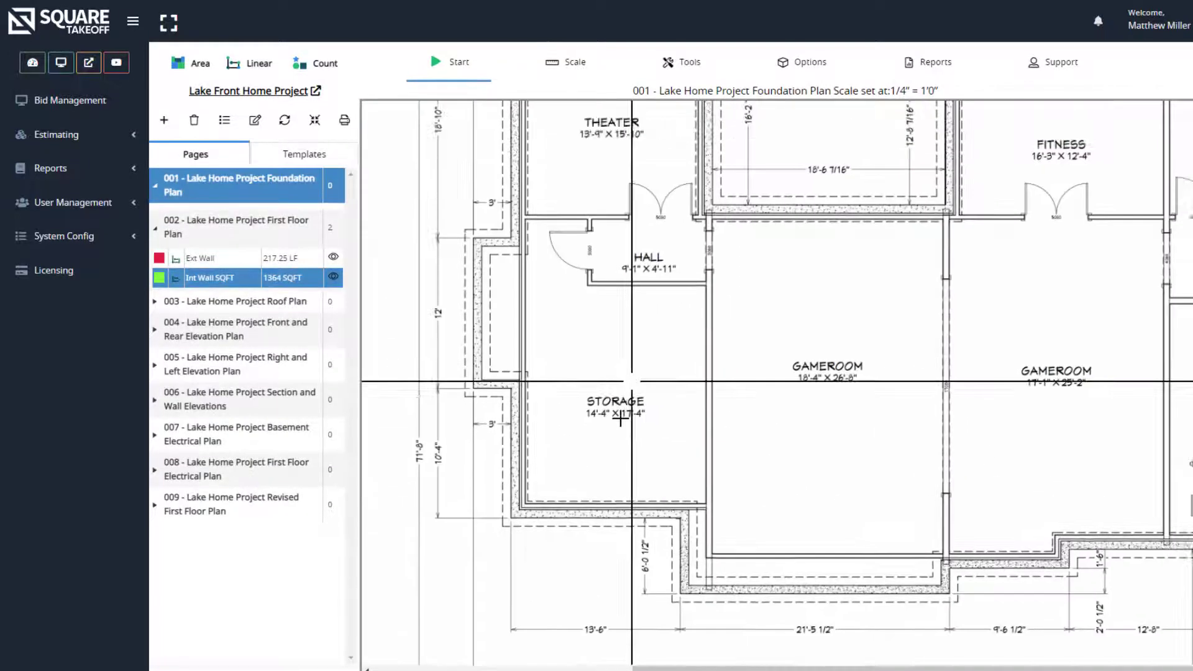
{"action": "scroll", "coordinate": [695, 455], "scroll_direction": "down", "scroll_amount": 1}
{"action": "left_click_drag", "start_coordinate": [985, 542], "coordinate": [717, 252]}
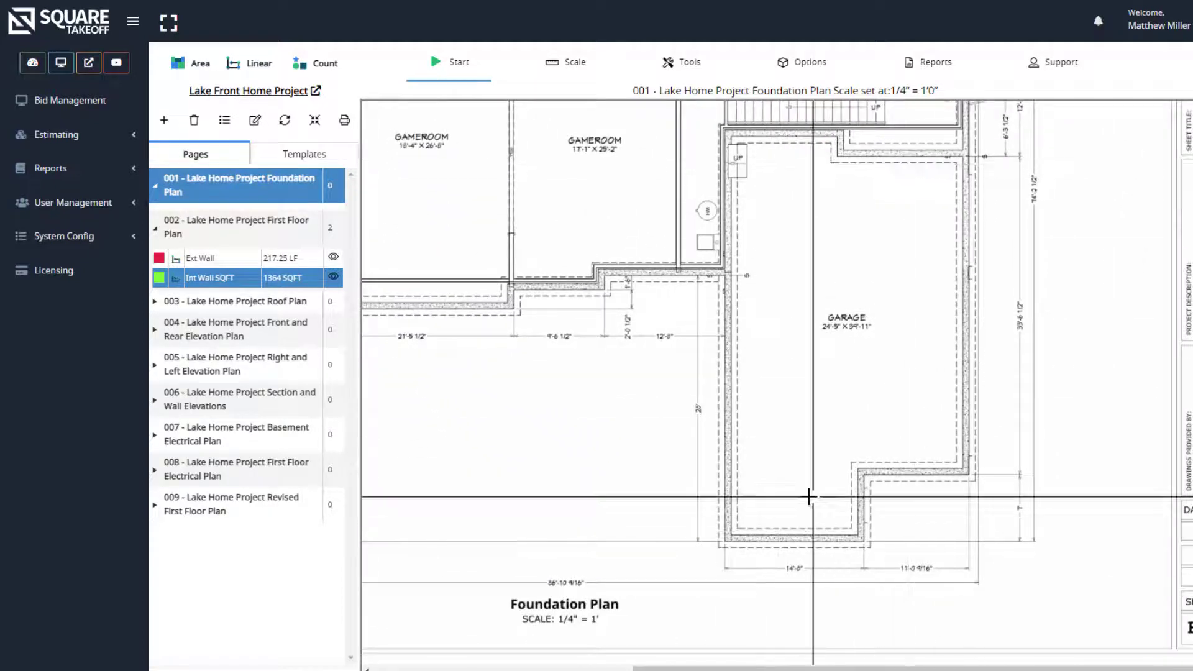
{"action": "scroll", "coordinate": [770, 344], "scroll_direction": "up", "scroll_amount": 1}
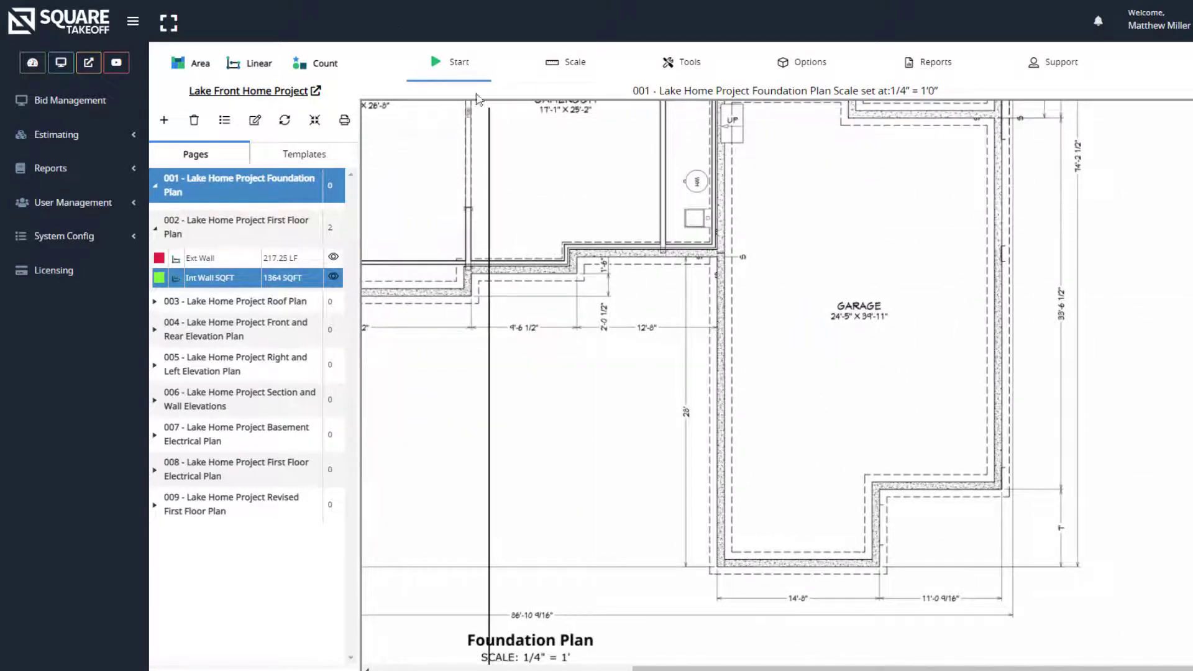
{"action": "left_click", "coordinate": [254, 75]}
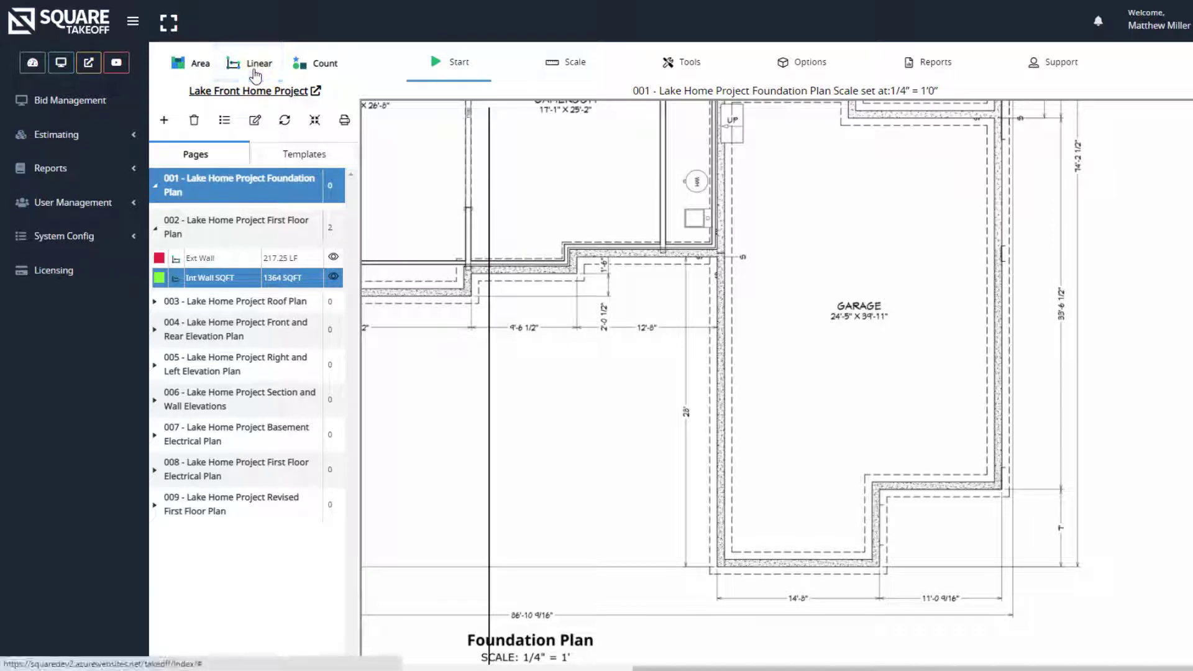
Name a new takeoff Footing, type Linear Cubic Yards, 1.6 ft high and 24 in wide
{"action": "left_click", "coordinate": [505, 232]}
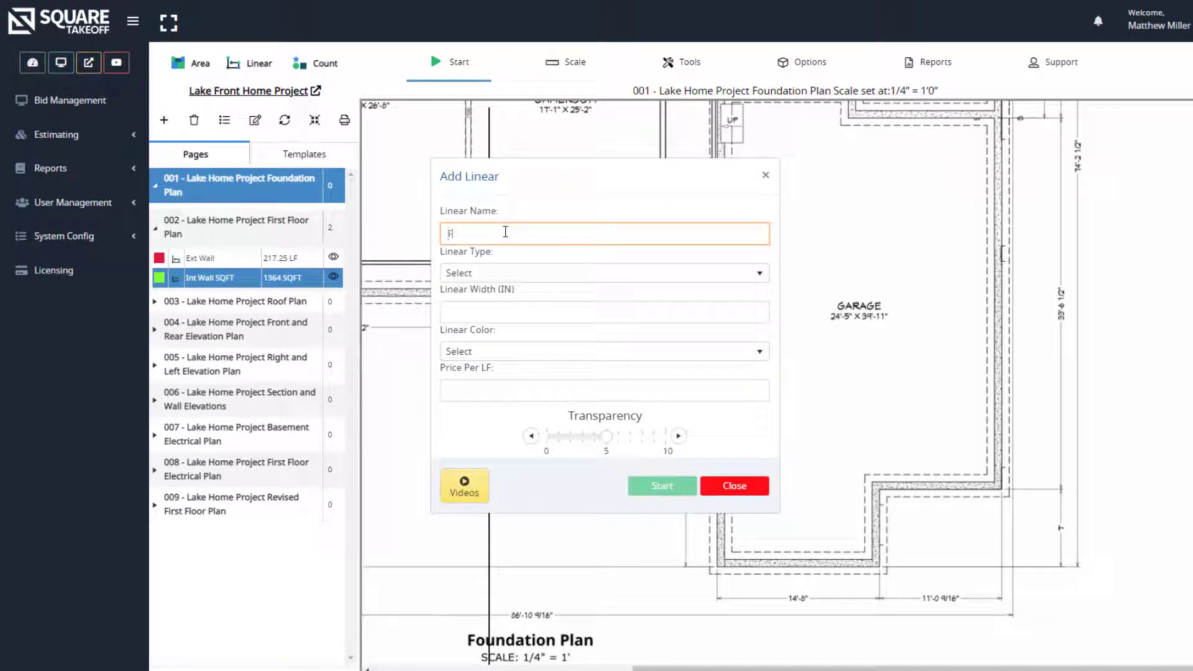
{"action": "left_click", "coordinate": [572, 274]}
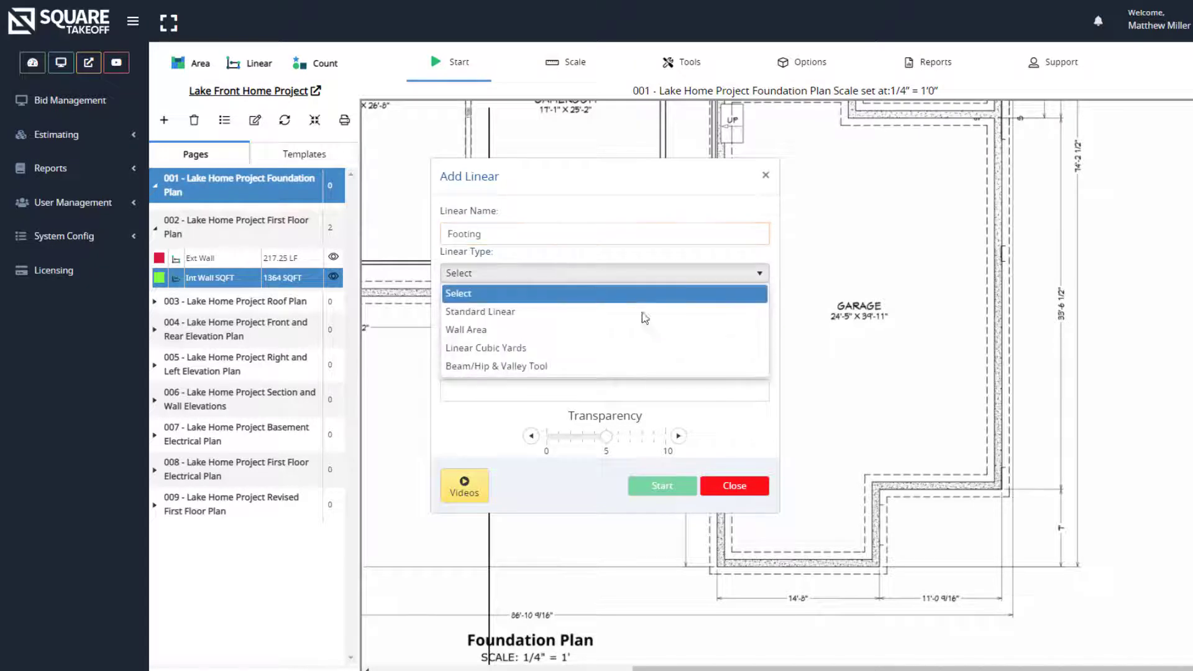
{"action": "left_click", "coordinate": [469, 348]}
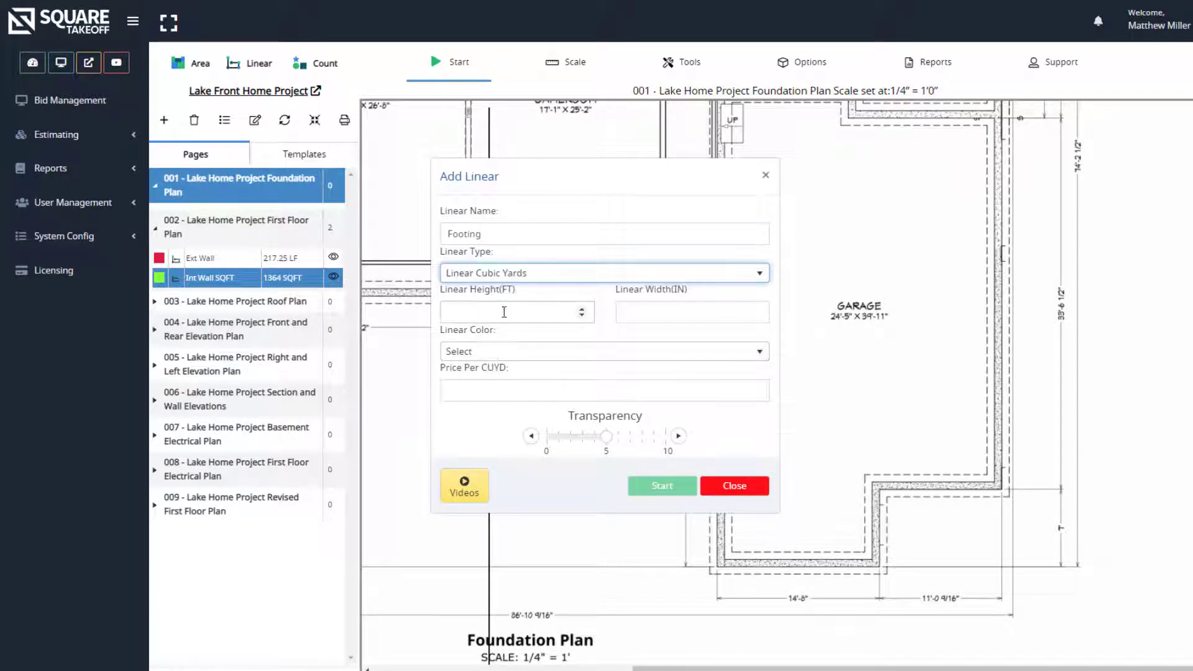
{"action": "left_click", "coordinate": [513, 312]}
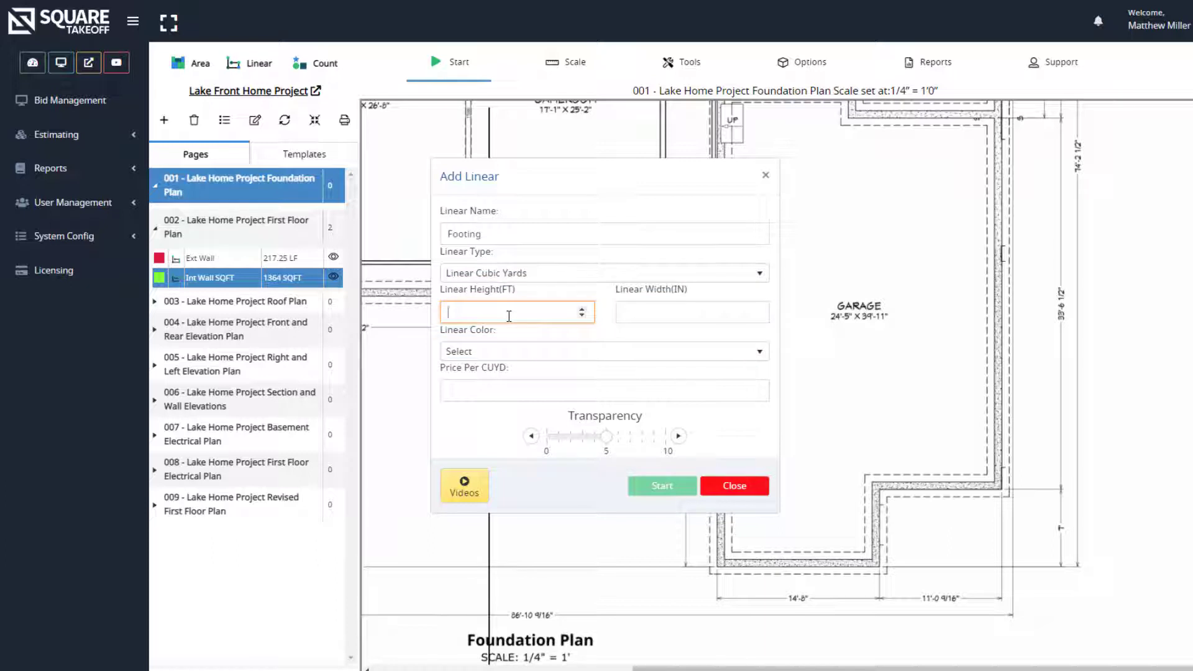
{"action": "type", "text": "1.6"}
{"action": "left_click", "coordinate": [628, 308]}
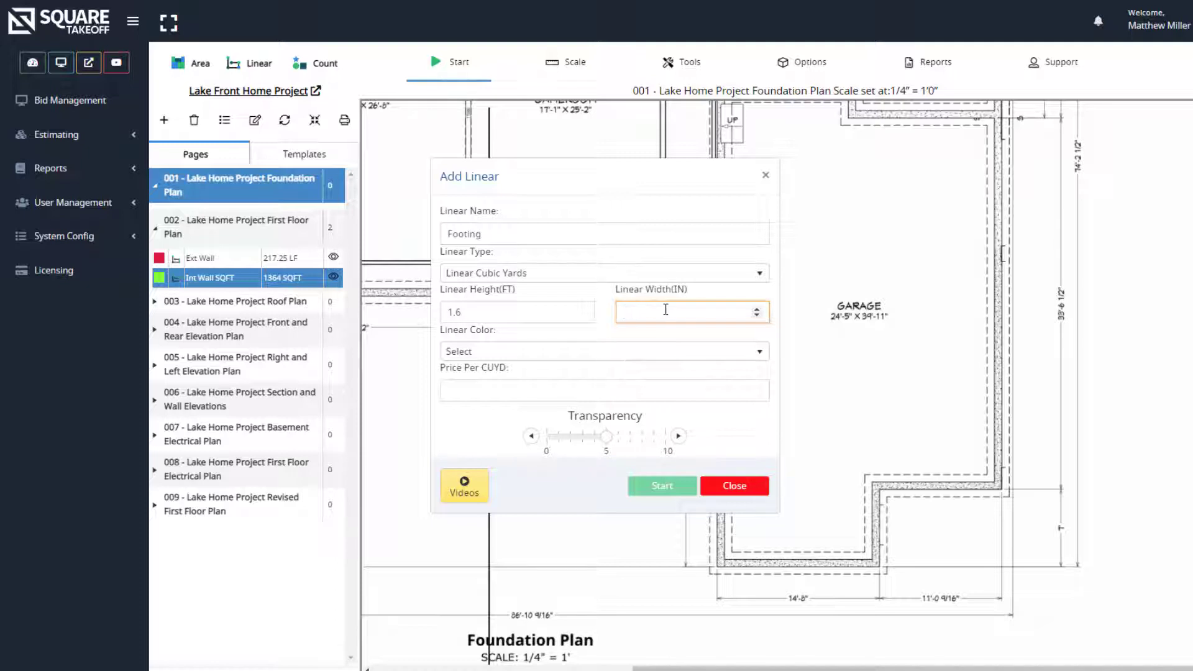
Make the footing DarkBlue at 95 per CUYD, transparency about 7, and start measuring
{"action": "left_click", "coordinate": [759, 353]}
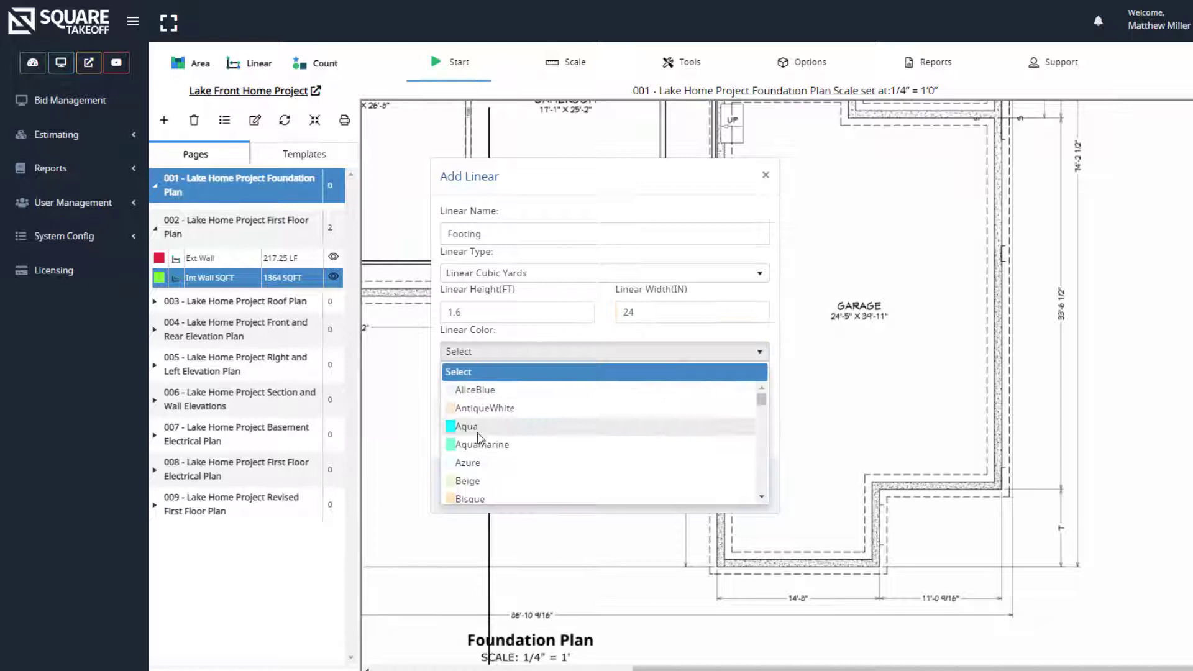
{"action": "scroll", "coordinate": [491, 447], "scroll_direction": "down", "scroll_amount": 3}
{"action": "scroll", "coordinate": [490, 472], "scroll_direction": "down", "scroll_amount": 3}
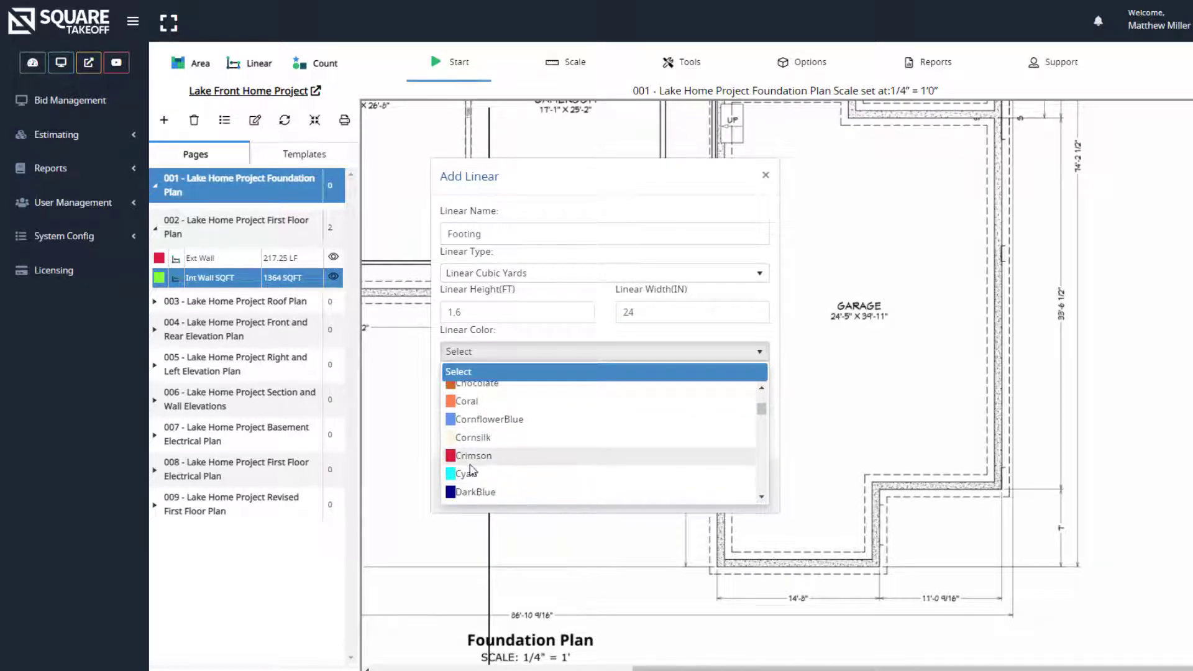
{"action": "left_click", "coordinate": [466, 425]}
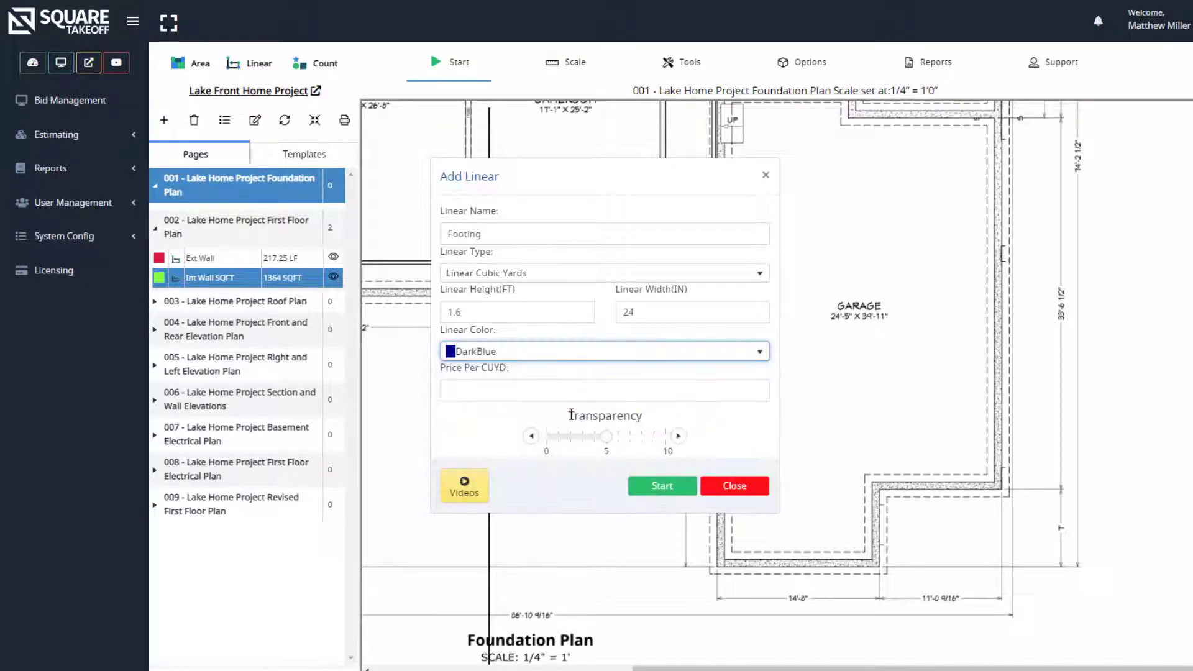
{"action": "left_click", "coordinate": [502, 390]}
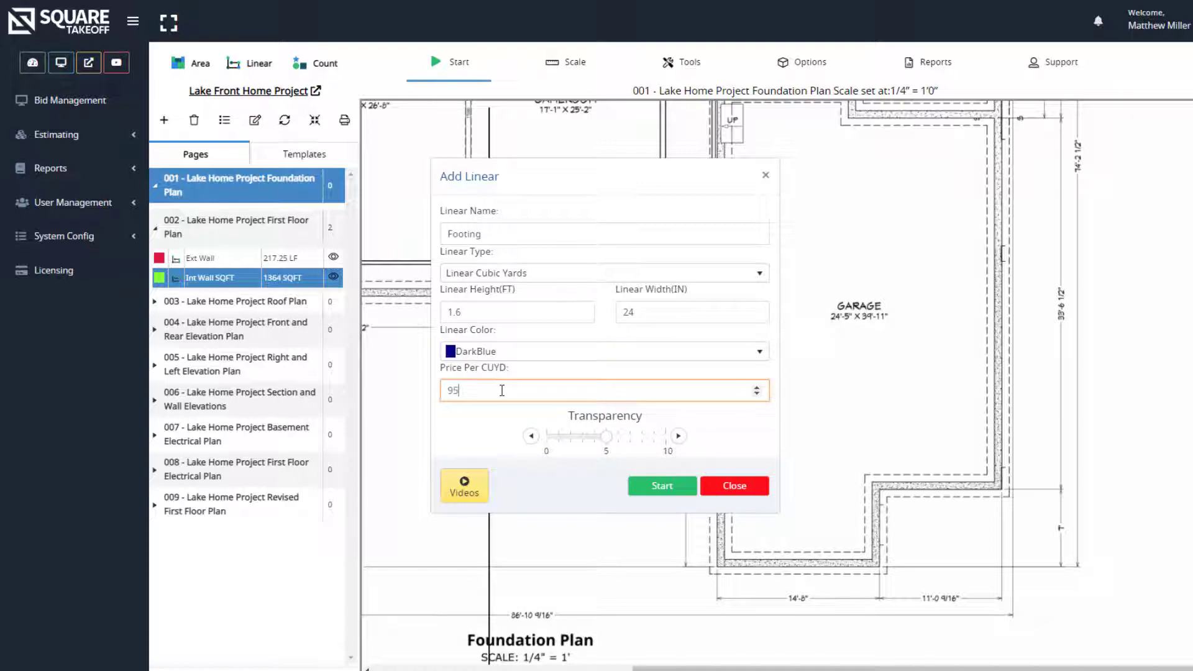
{"action": "left_click_drag", "start_coordinate": [605, 436], "coordinate": [630, 436]}
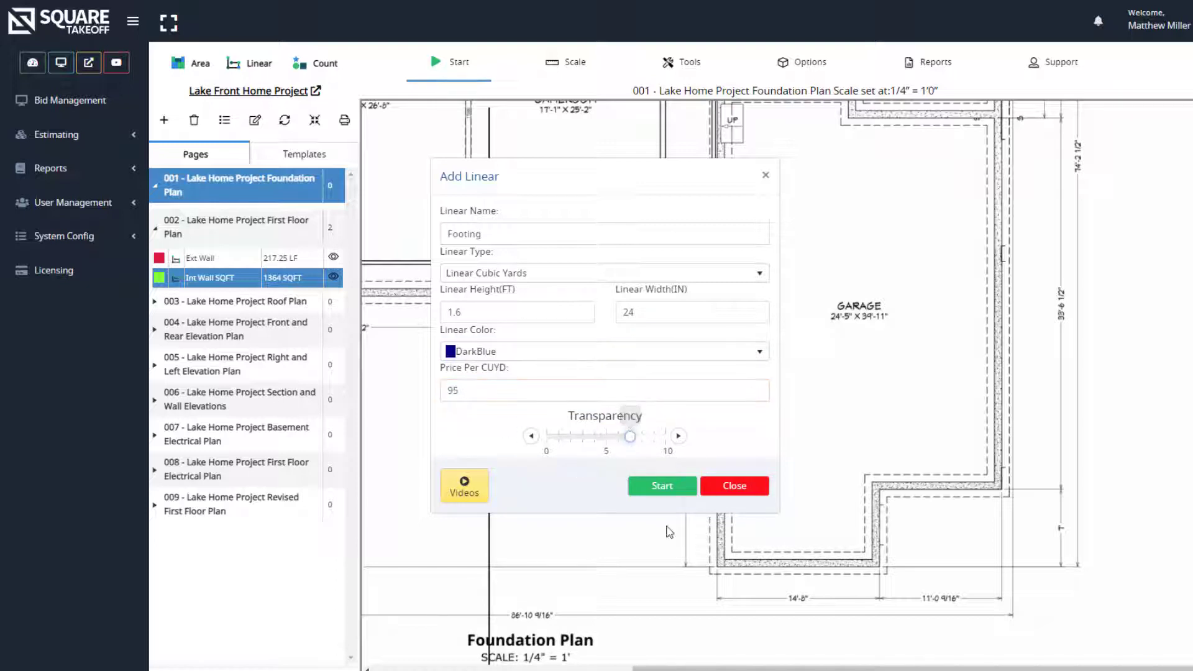
{"action": "left_click", "coordinate": [663, 487]}
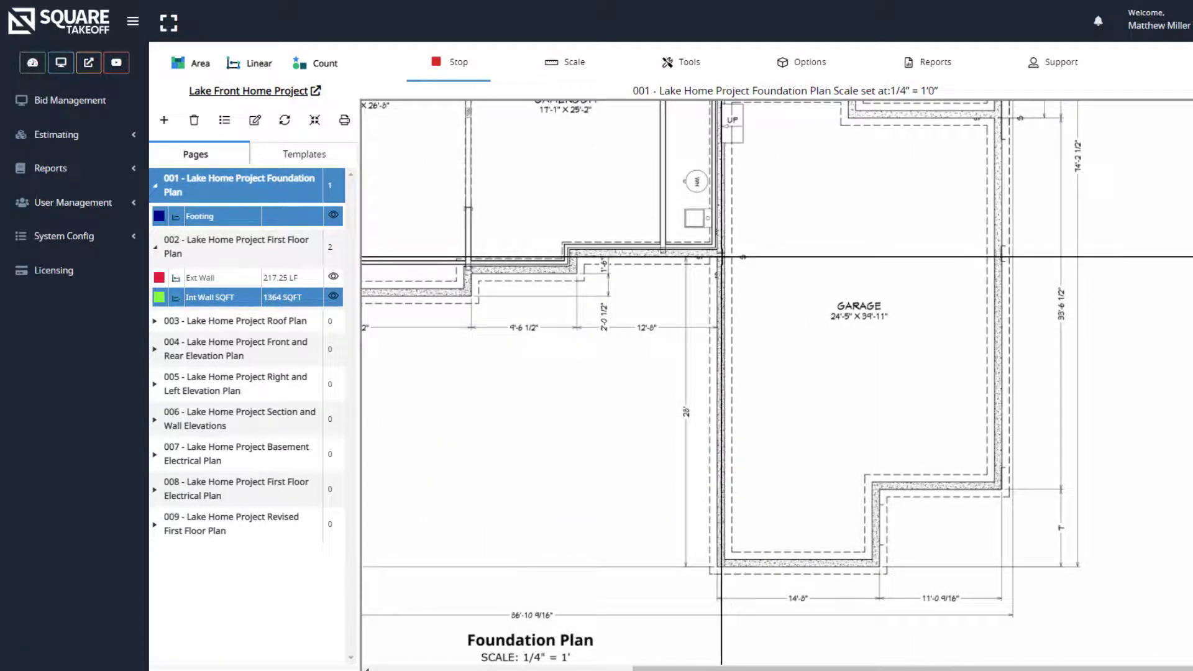
Trace the footing around the garage corners and inner jog to 10.97 CUYD, then stop measuring
{"action": "left_click", "coordinate": [720, 257]}
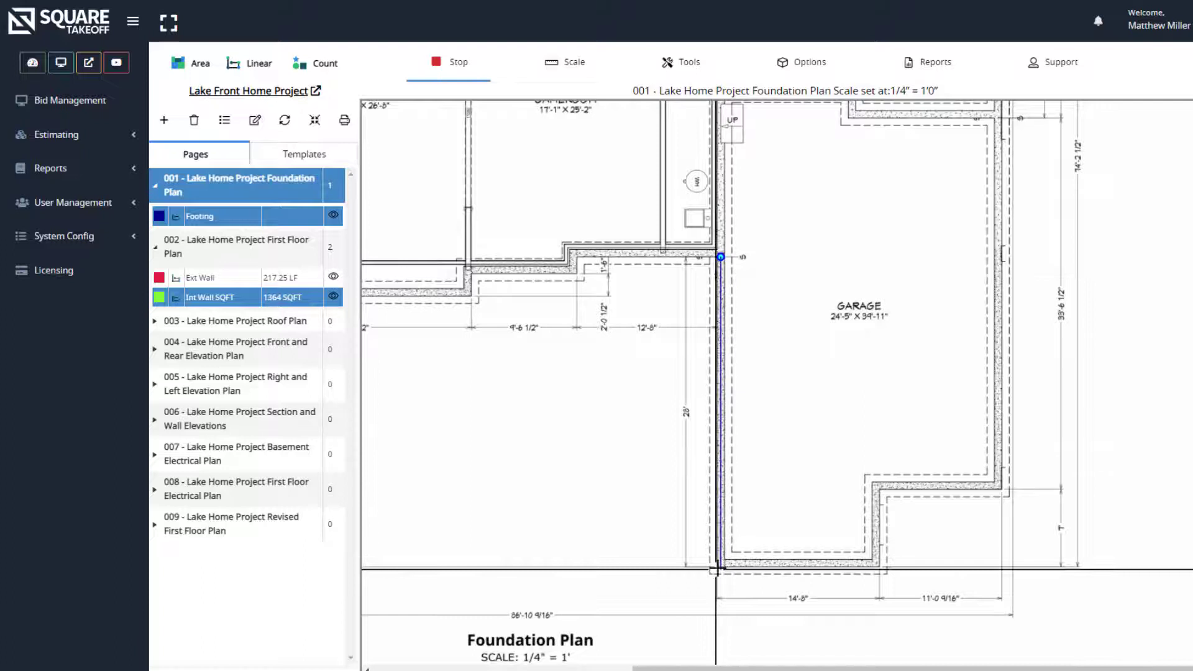
{"action": "left_click", "coordinate": [720, 560]}
{"action": "left_click", "coordinate": [876, 561]}
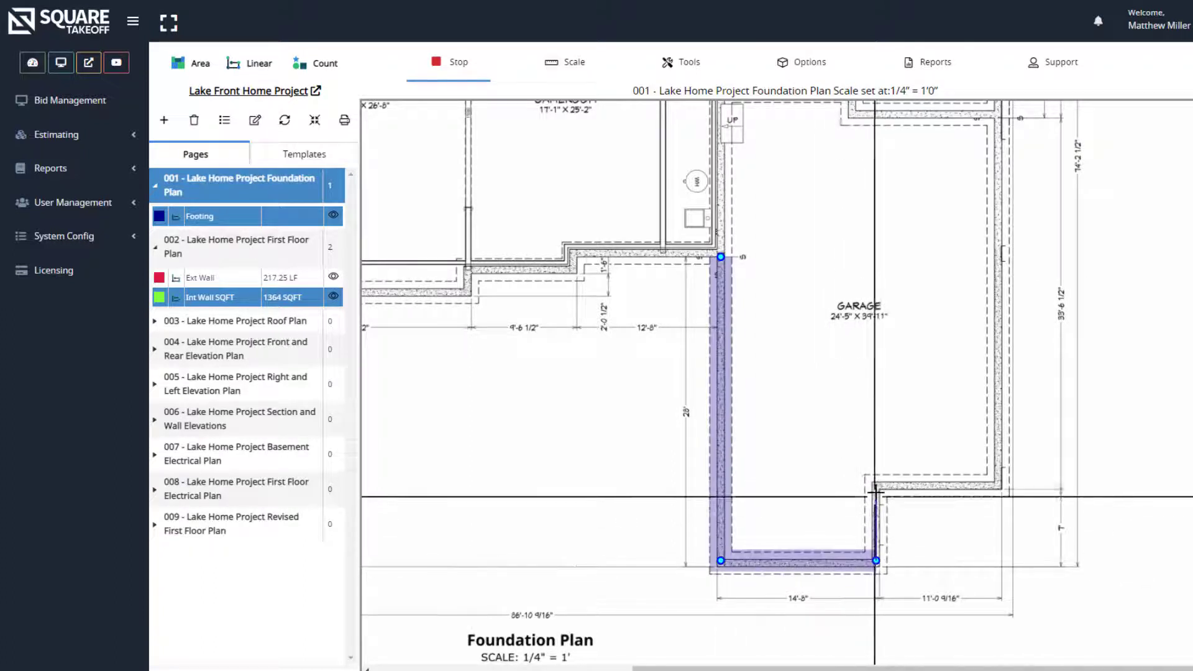
{"action": "left_click", "coordinate": [875, 486]}
{"action": "left_click", "coordinate": [997, 485]}
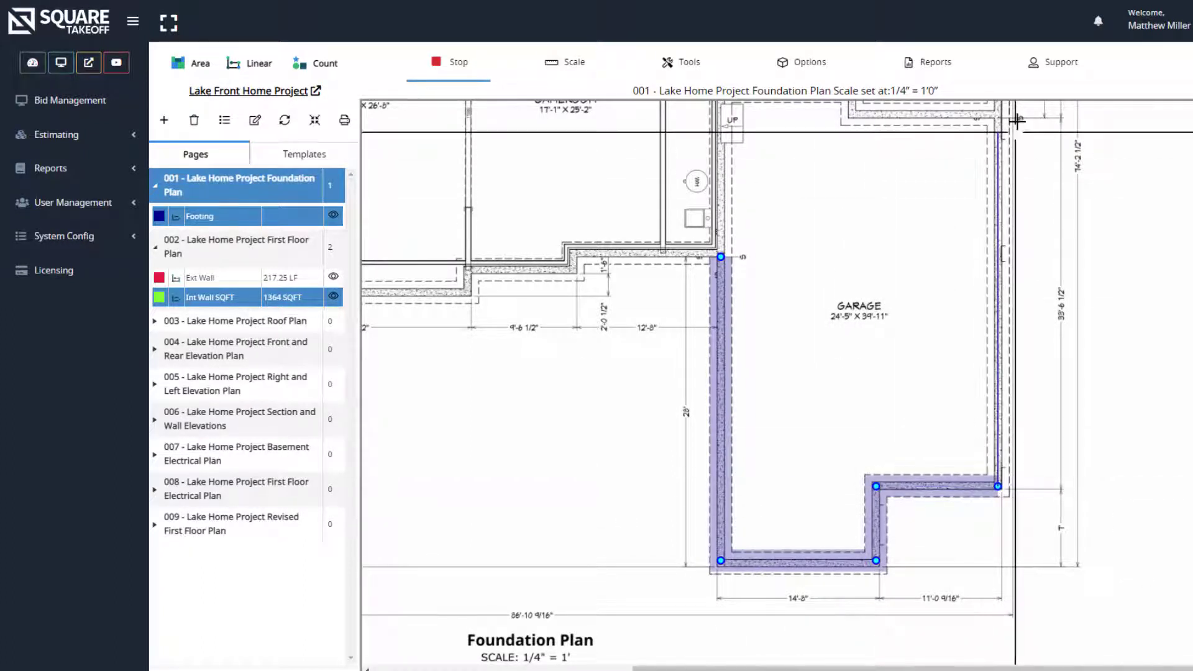
{"action": "double_click", "coordinate": [999, 116]}
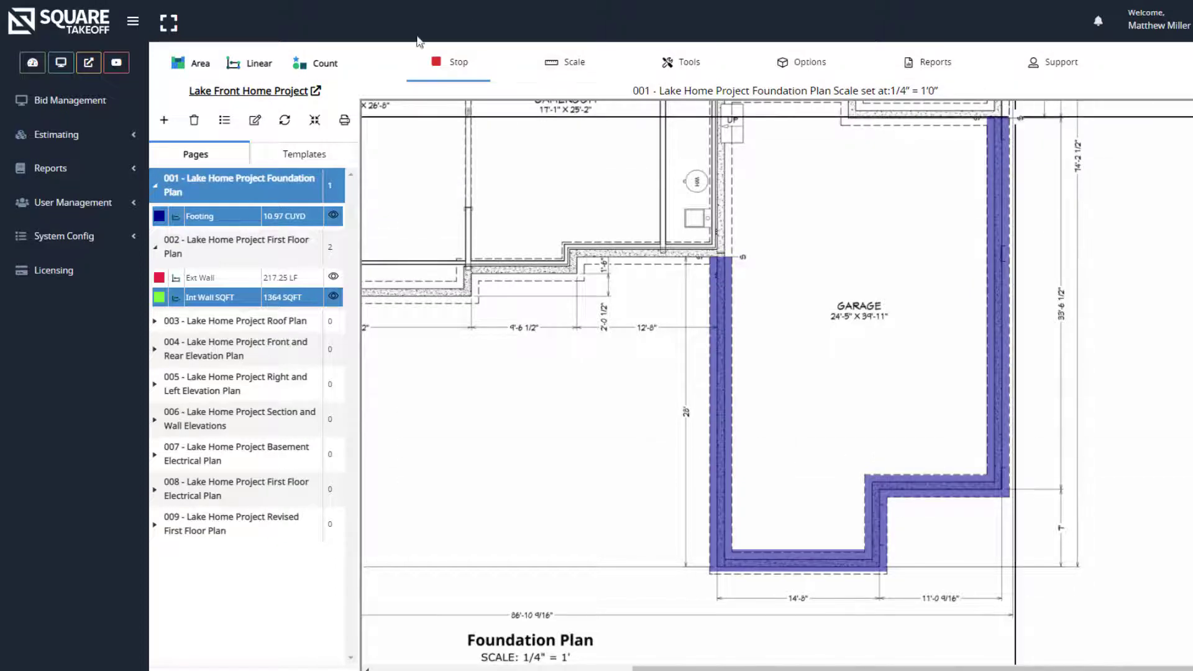
{"action": "left_click", "coordinate": [437, 62]}
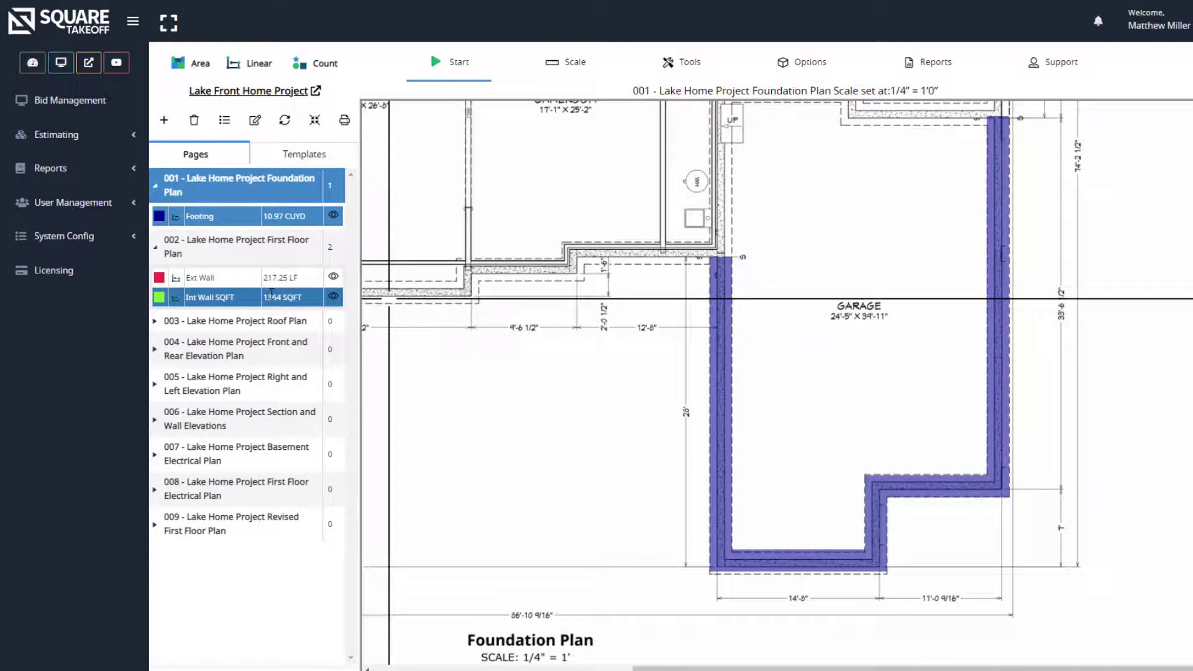
Export the takeoff report for all documents in HTML format
{"action": "left_click", "coordinate": [930, 62]}
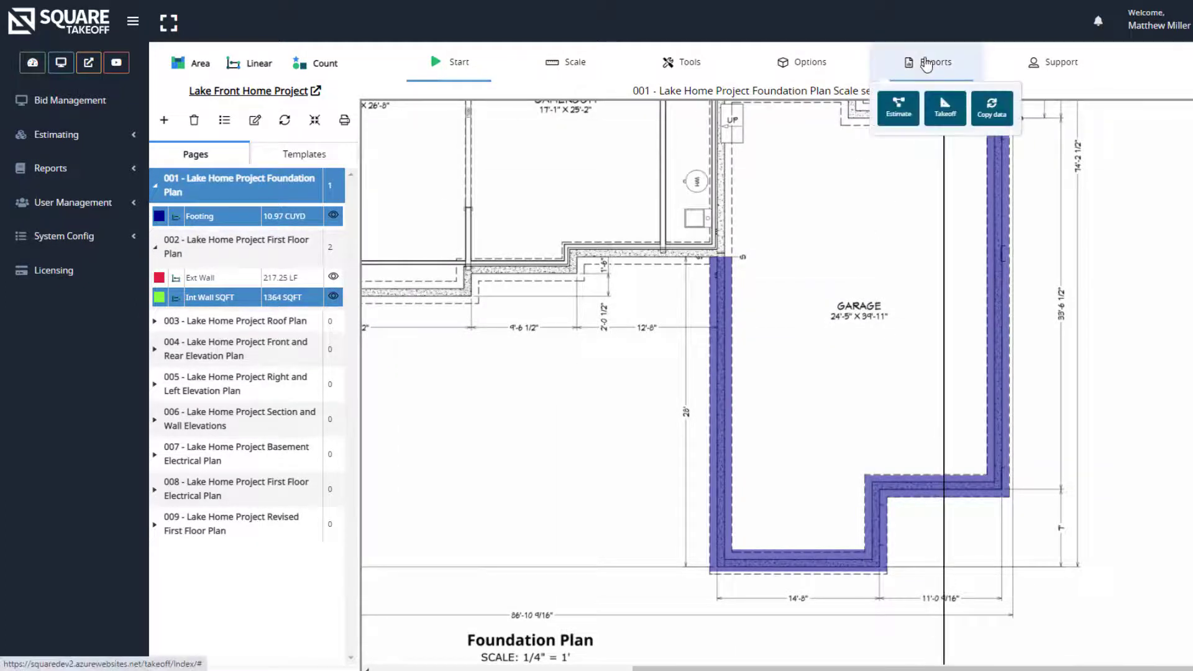
{"action": "left_click", "coordinate": [946, 109]}
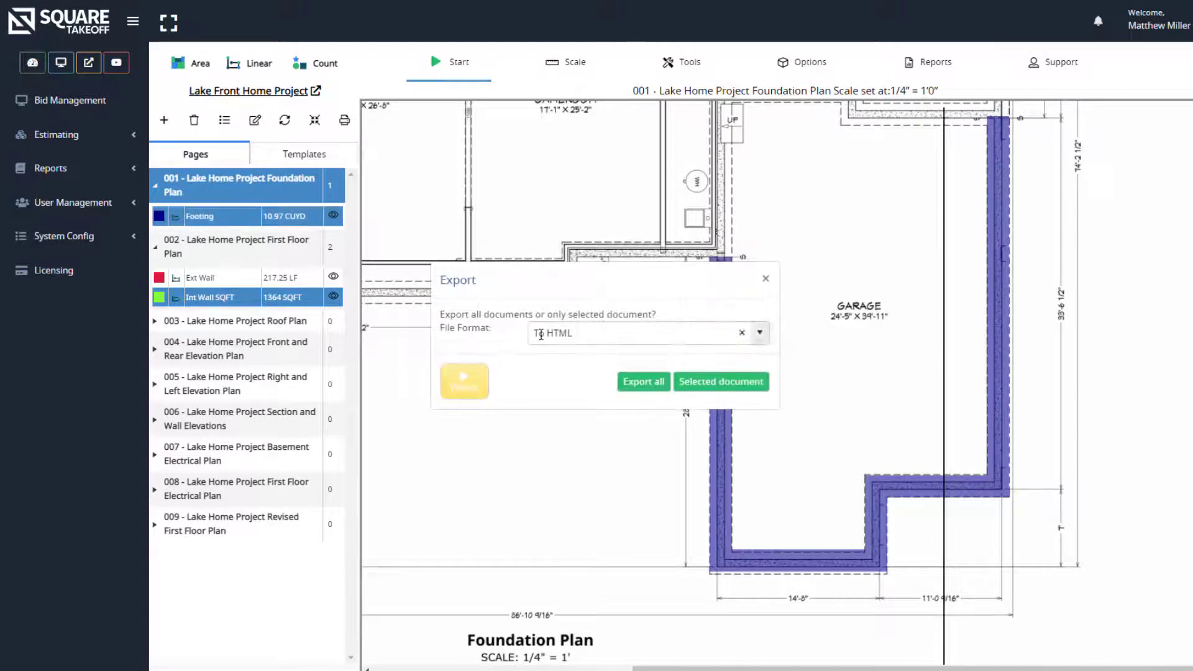
{"action": "left_click", "coordinate": [760, 333]}
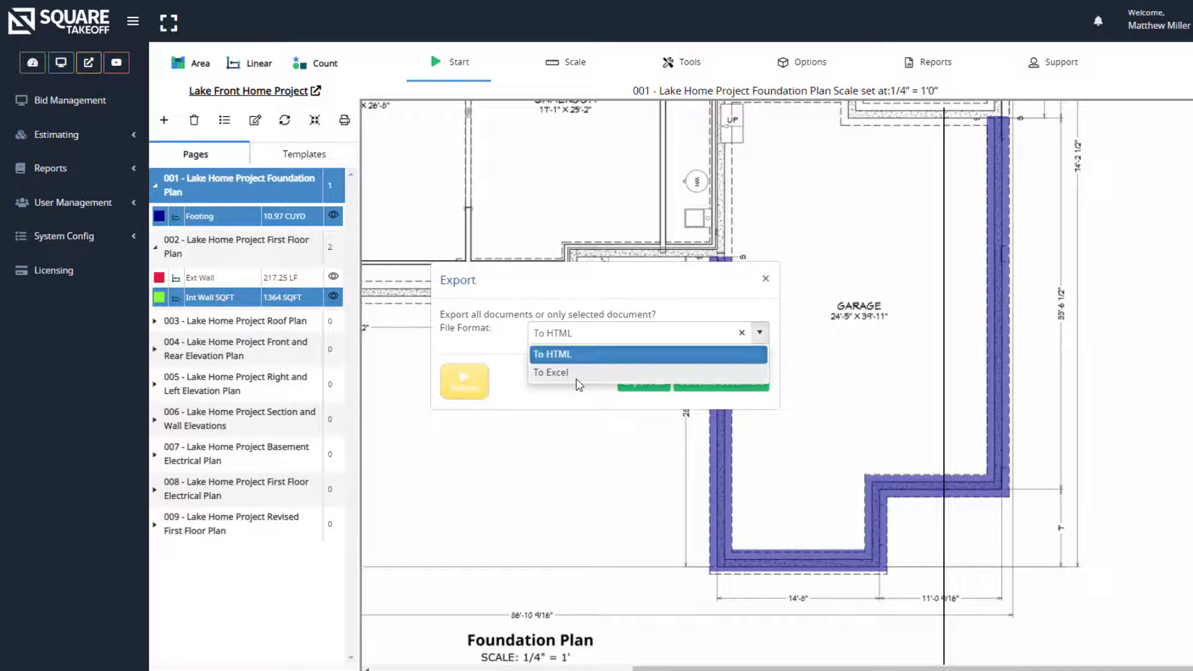
{"action": "left_click", "coordinate": [555, 406]}
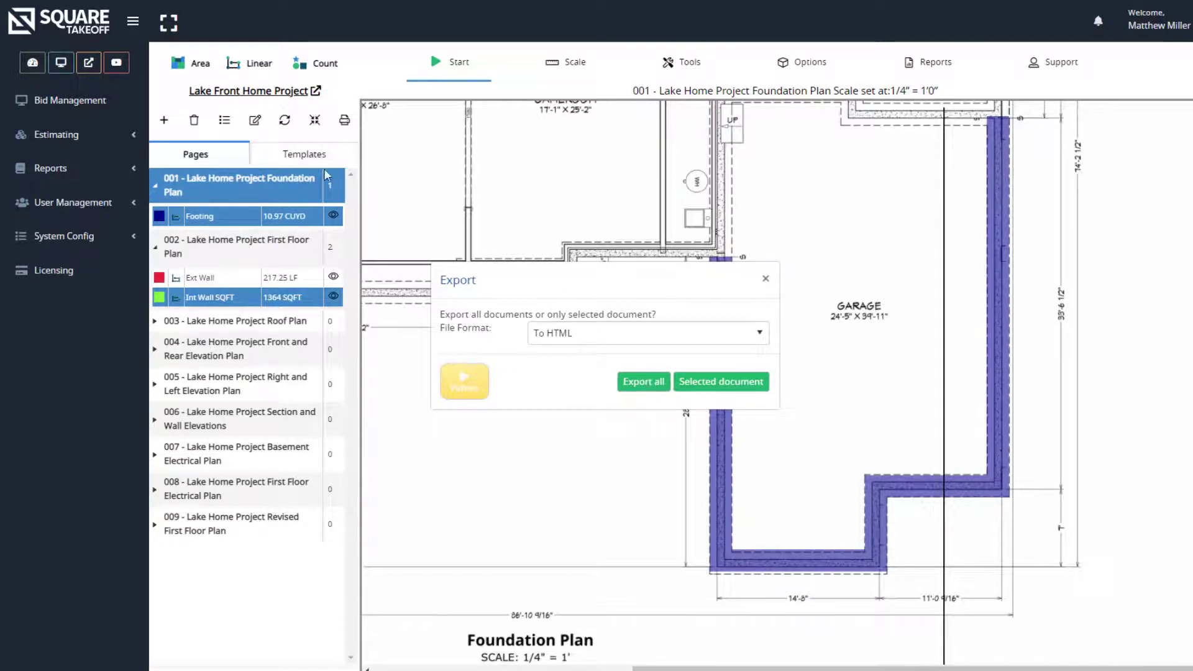
{"action": "left_click", "coordinate": [652, 381]}
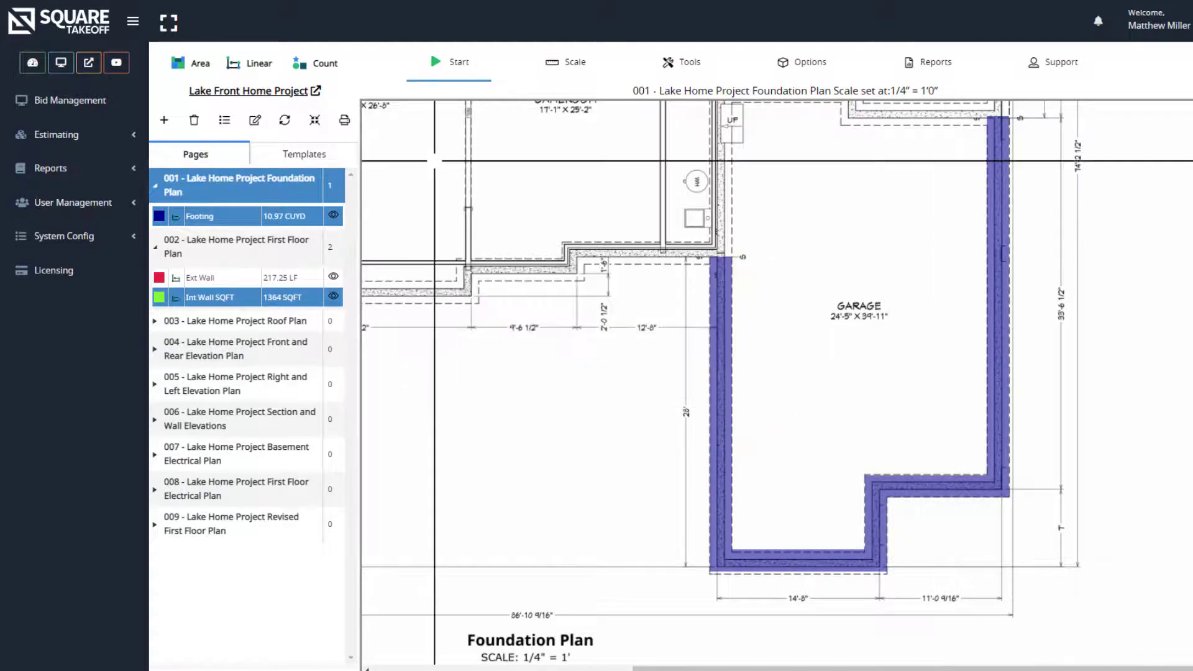